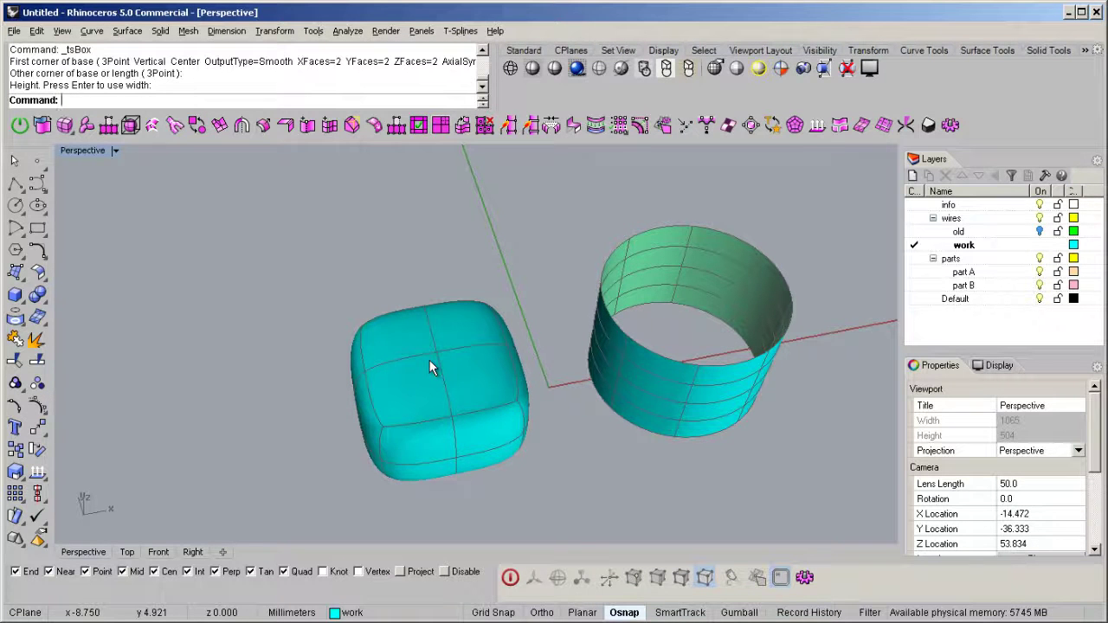
Delete the four top faces of the rounded T-spline box to leave it open.
right_click_drag(462, 348, 450, 378)
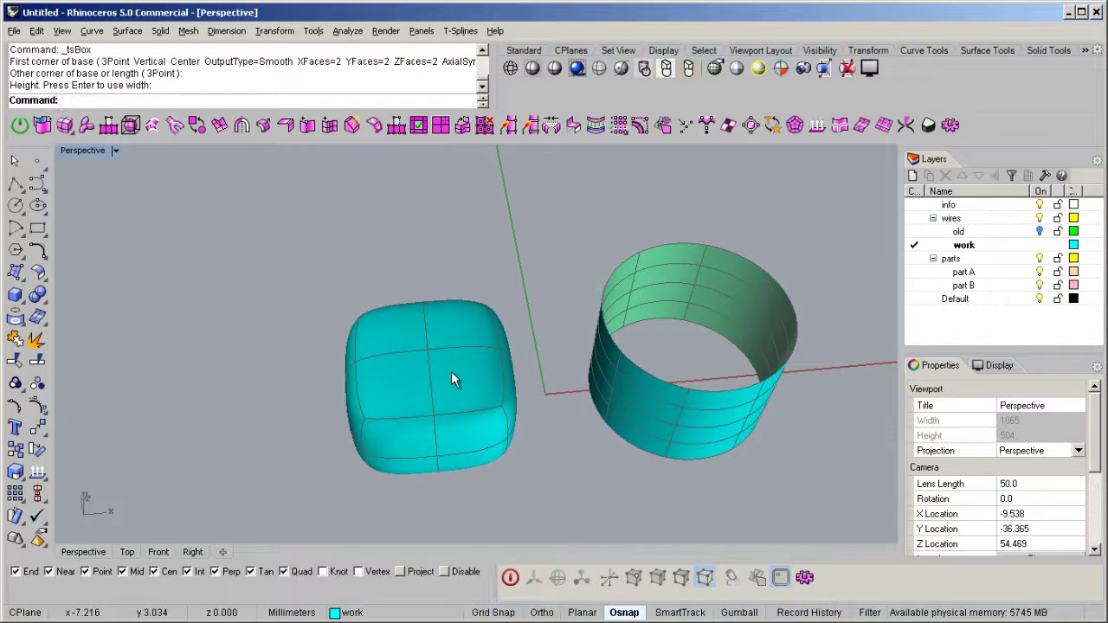
left_click(438, 335)
left_click(394, 338, "shift")
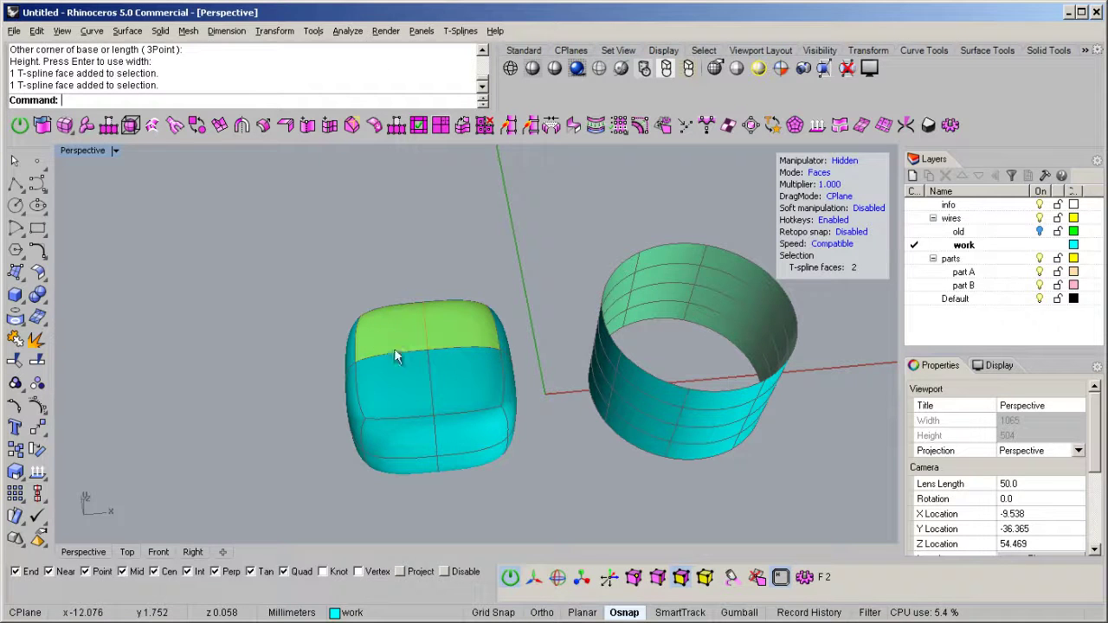
left_click(398, 379, "shift")
left_click(454, 383, "shift")
right_click_drag(437, 421, 534, 463)
key("Delete")
Try deleting the four bottom faces of the open box, and undo the deletion.
left_click(465, 379)
left_click(415, 416, "shift")
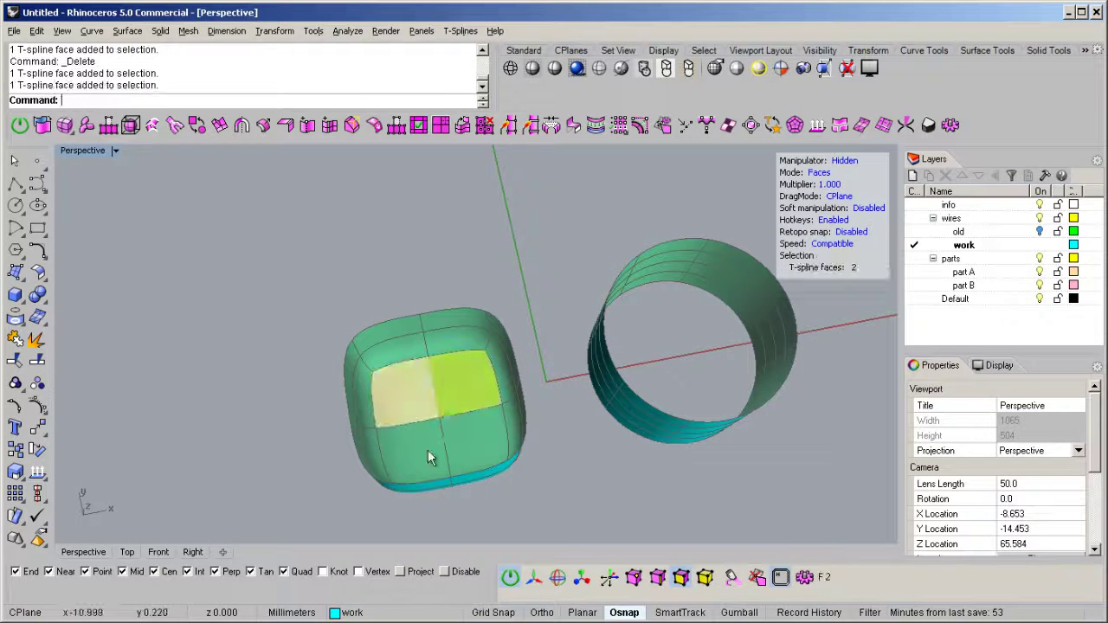
left_click(409, 445, "shift")
left_click(468, 448, "shift")
key("Delete")
right_click_drag(577, 460, 556, 315)
key("ctrl+z")
right_click_drag(448, 291, 470, 309)
left_click(391, 208)
right_click_drag(391, 208, 477, 365)
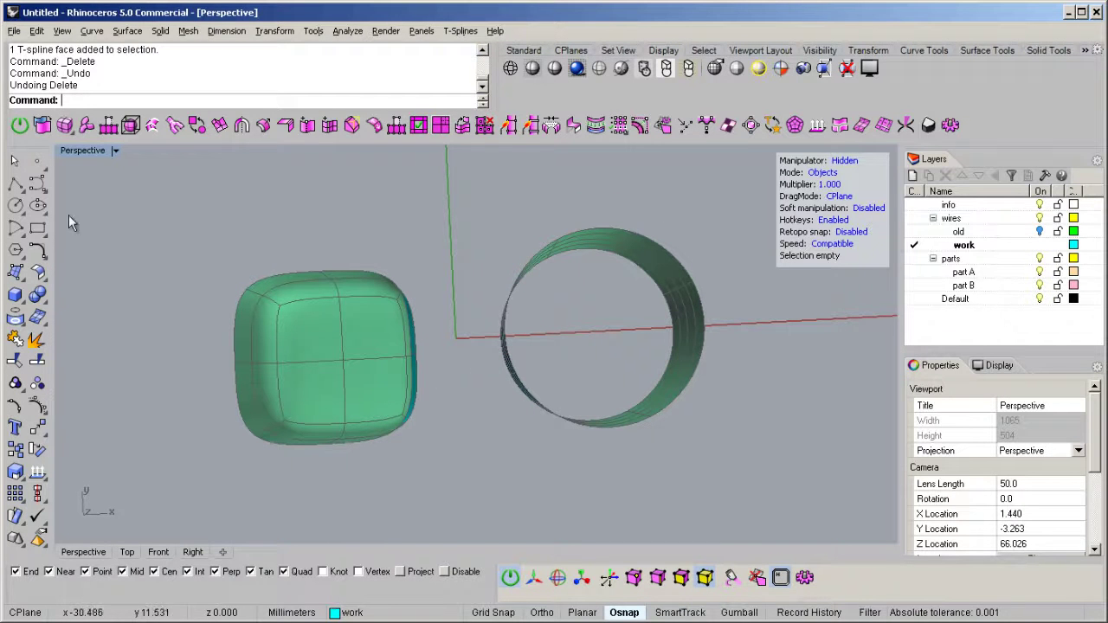
Draw an ellipse from its center between the box and the cylinder, and shift it slightly in the negative Y direction.
left_click(39, 206)
left_click(452, 308)
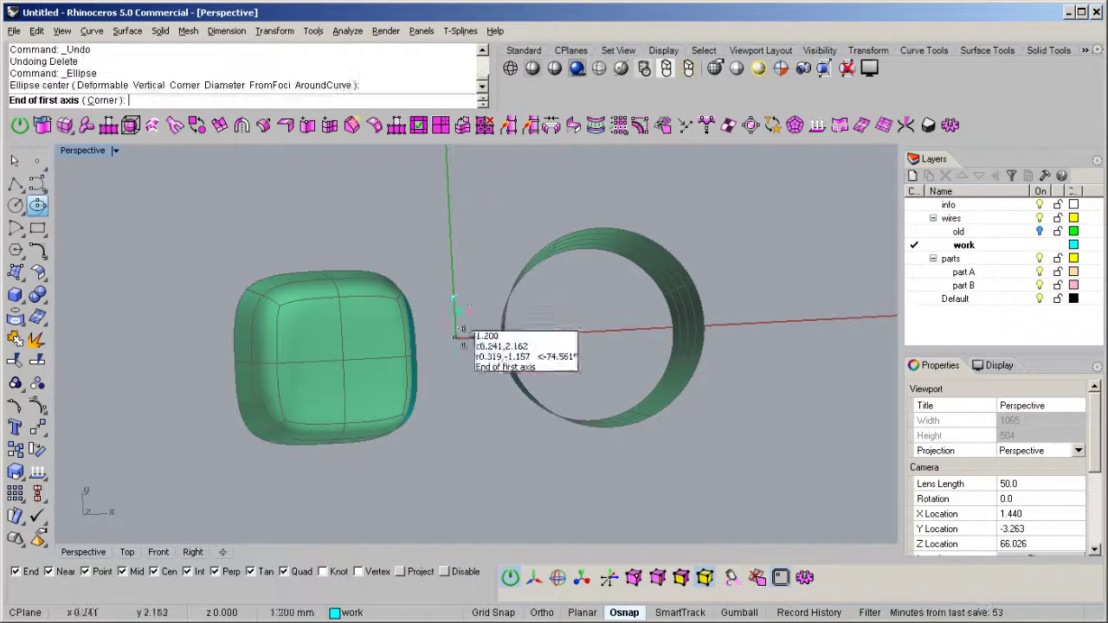
left_click(463, 421)
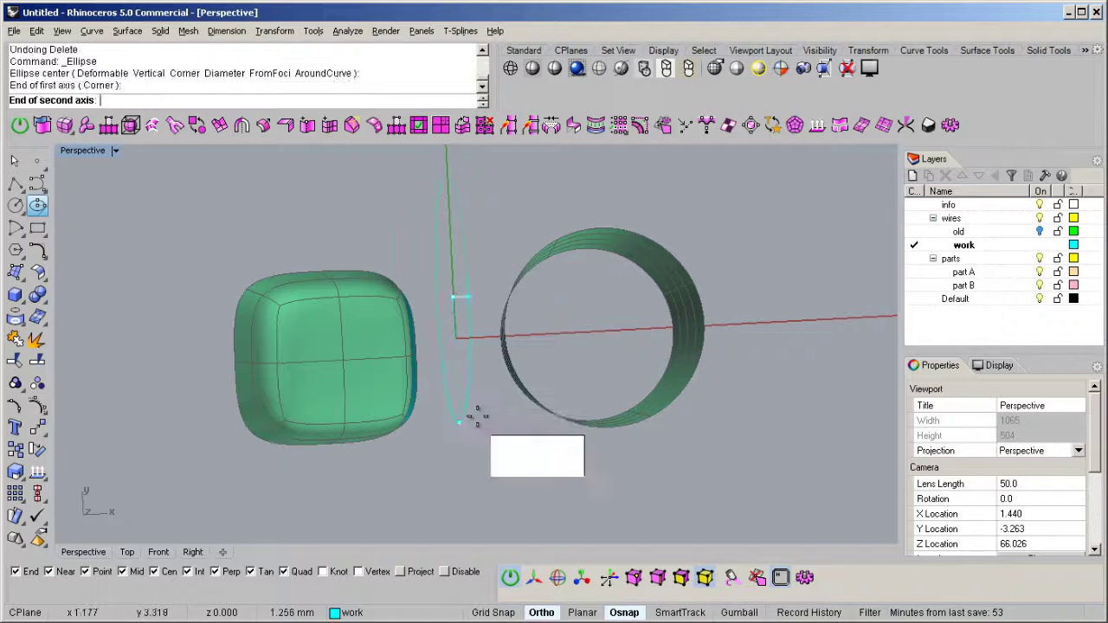
left_click(542, 365)
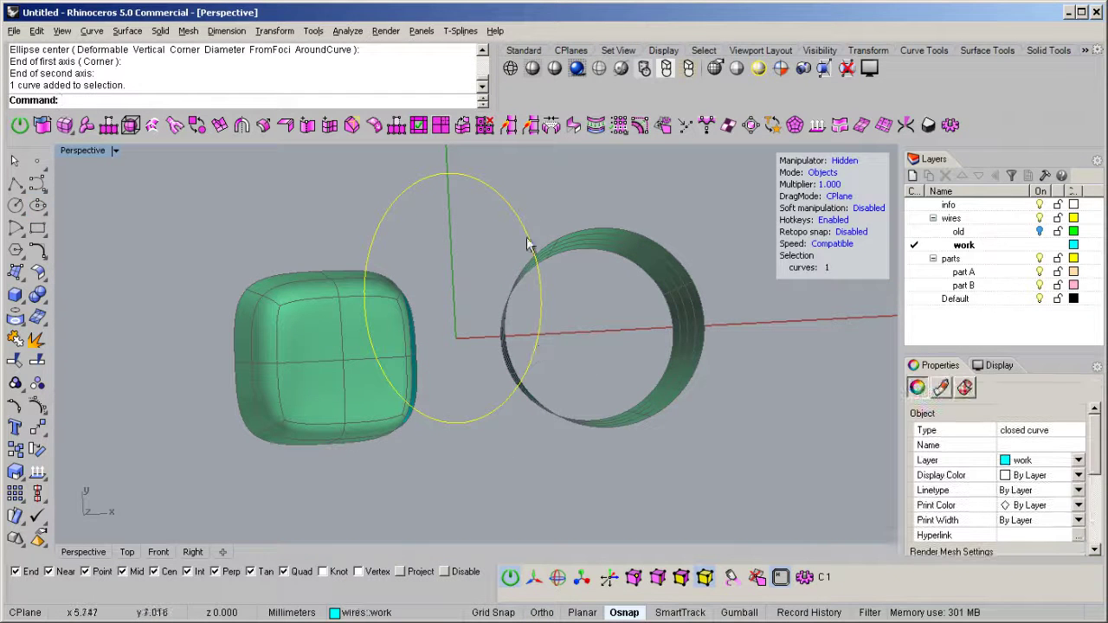
left_click_drag(517, 221, 515, 271)
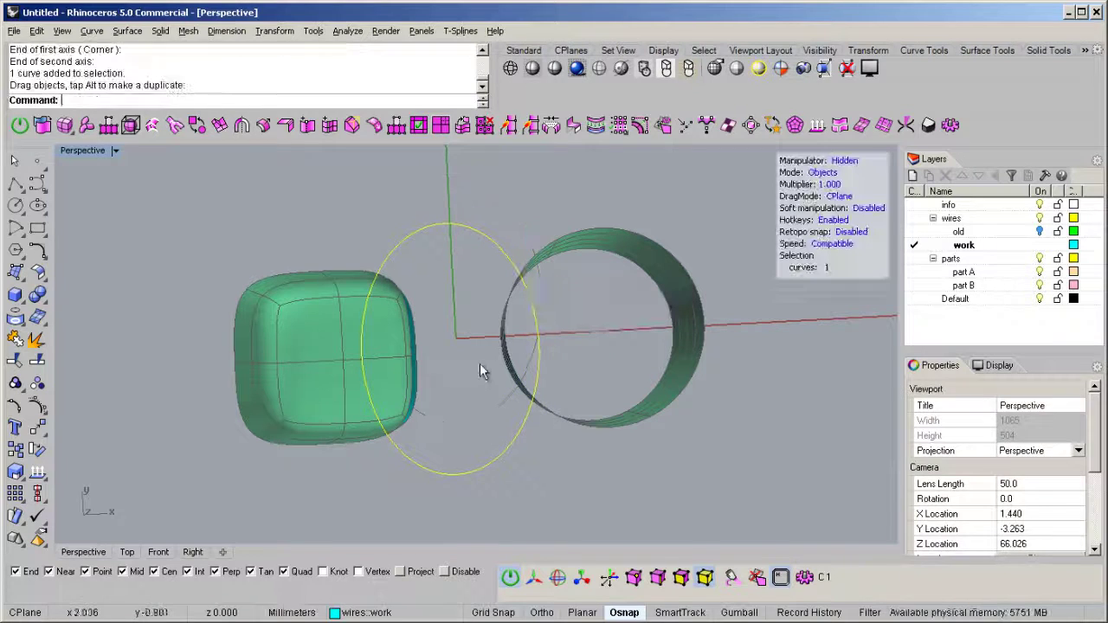
Scale down the ellipse and move it so it floats just above the opening of the box.
key("r")
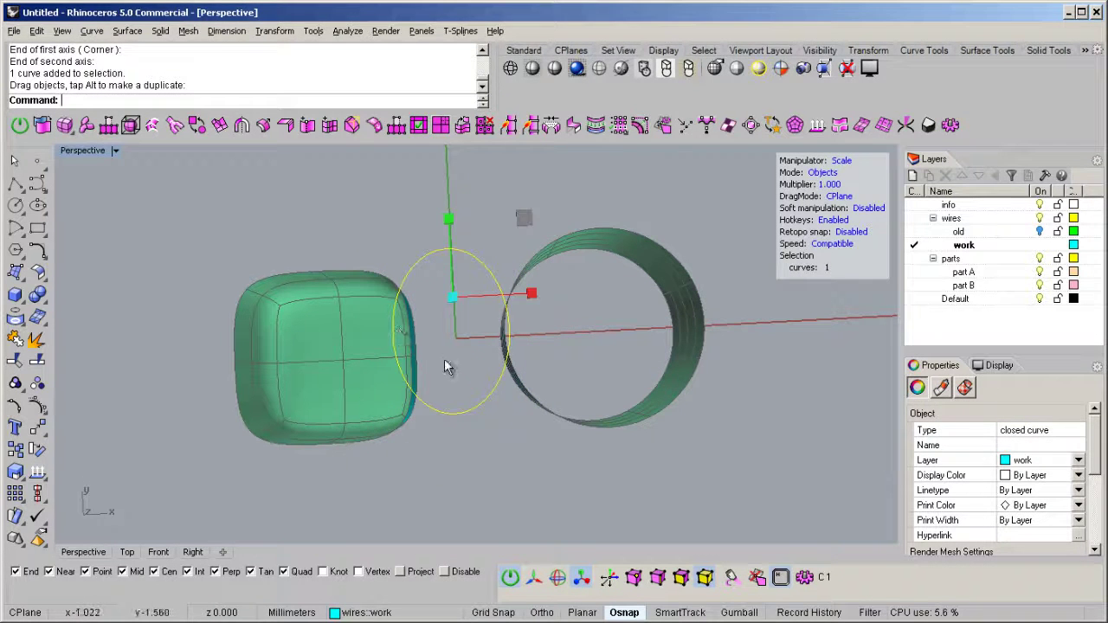
right_click_drag(486, 355, 565, 344)
key("r")
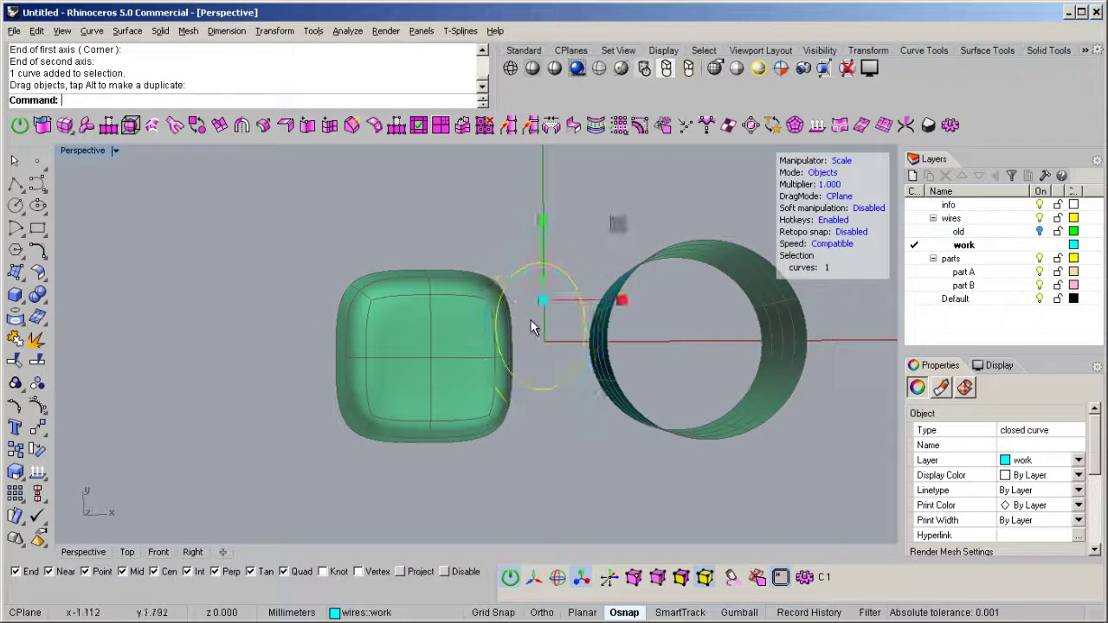
right_click_drag(486, 292, 484, 240)
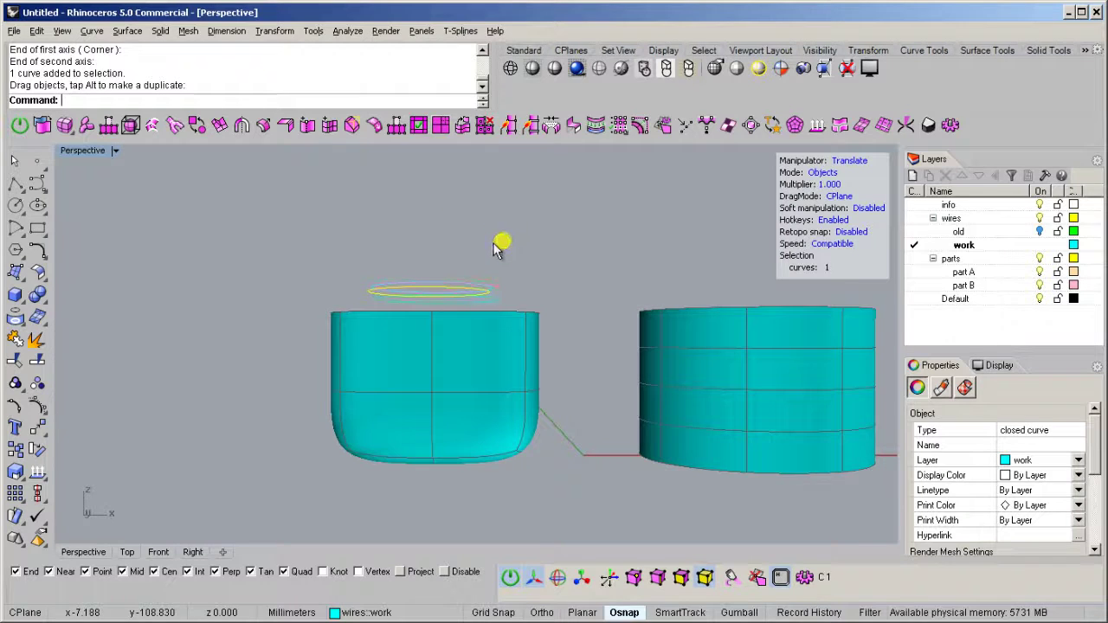
right_click_drag(629, 300, 521, 394)
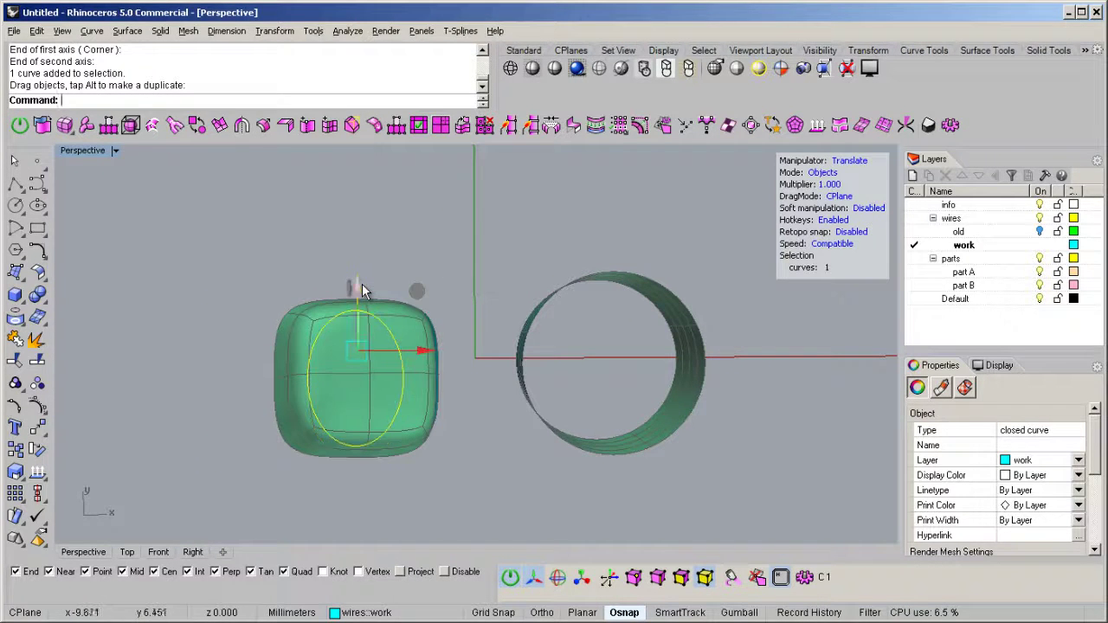
Copy the ellipse horizontally so the duplicate sits above the opening of the cylinder.
left_click(275, 30)
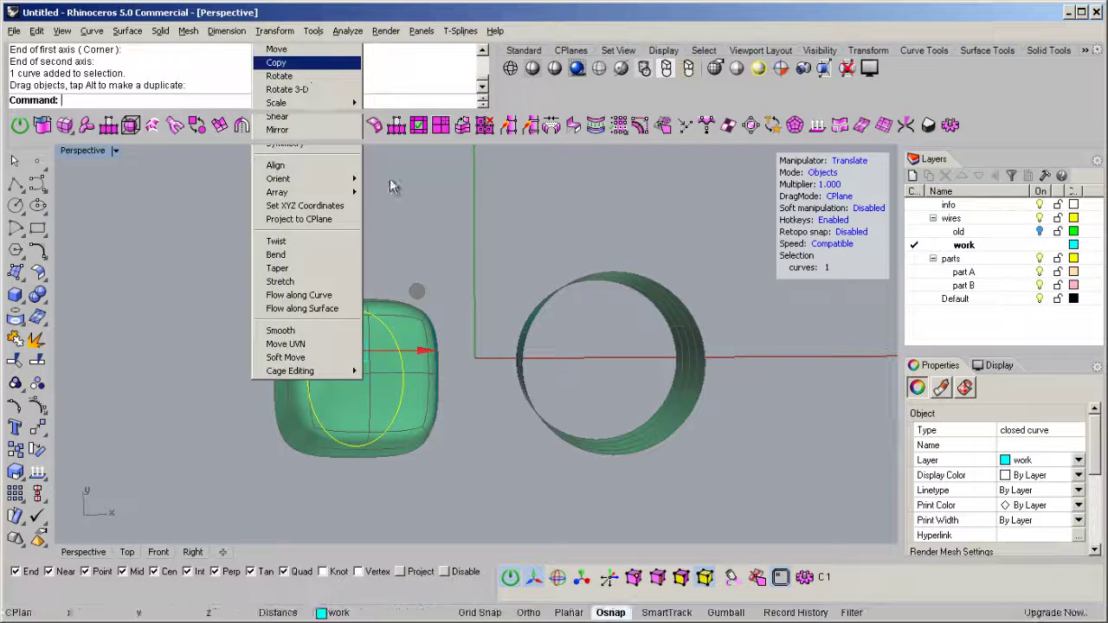
left_click(273, 64)
left_click(377, 245)
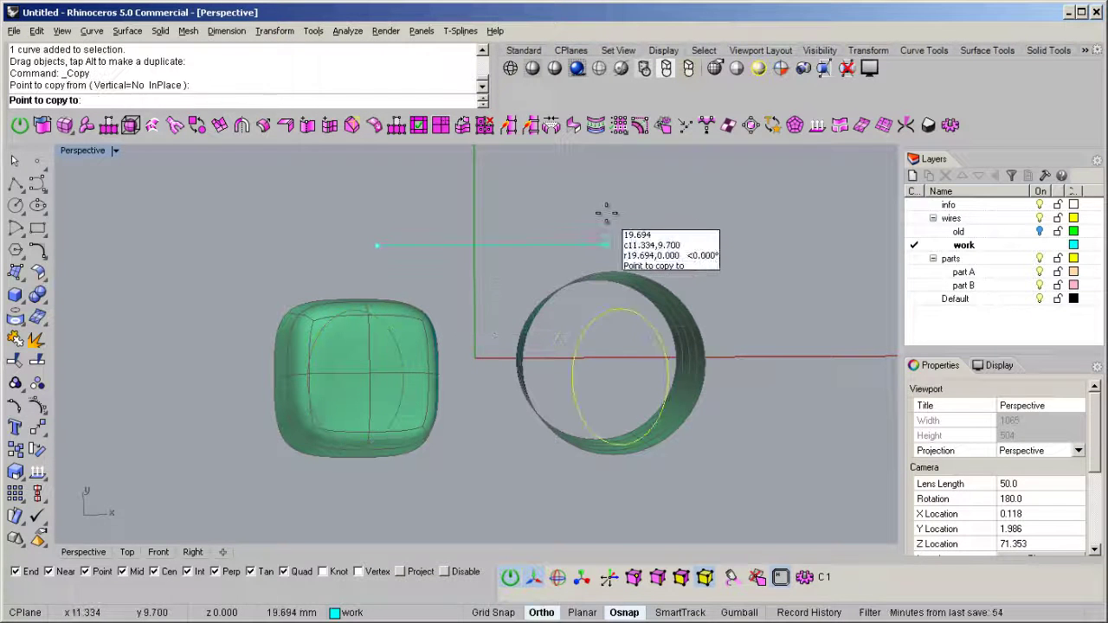
right_click(639, 194)
right_click_drag(709, 299, 476, 421)
left_click(617, 435)
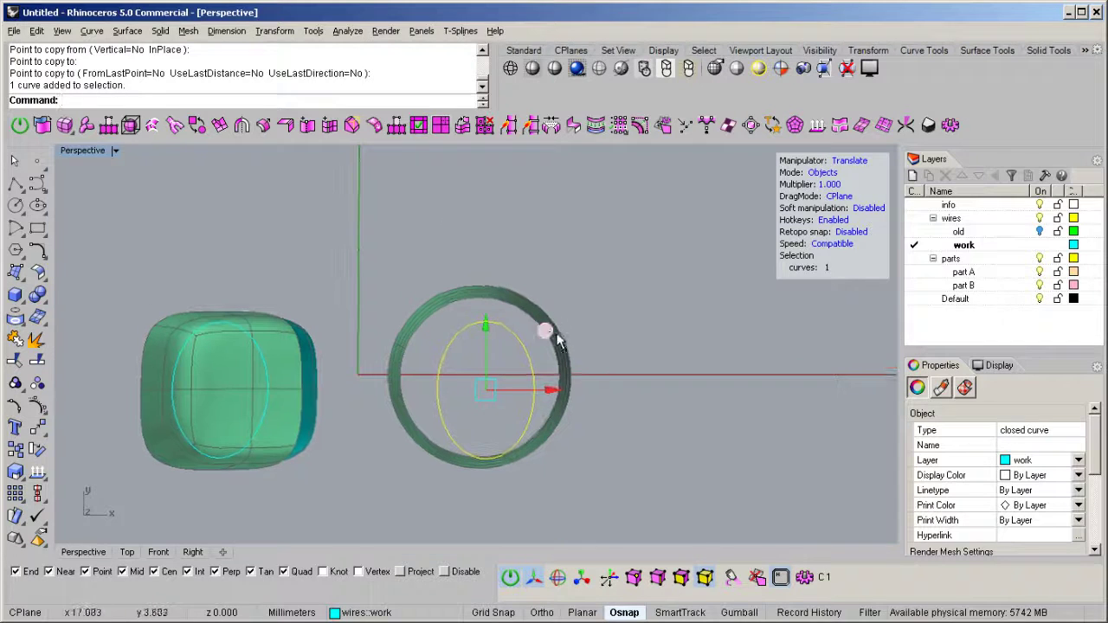
left_click(349, 471)
Examine the open box and the cylinder with the ellipses placed above their top edges.
right_click_drag(349, 472, 430, 327)
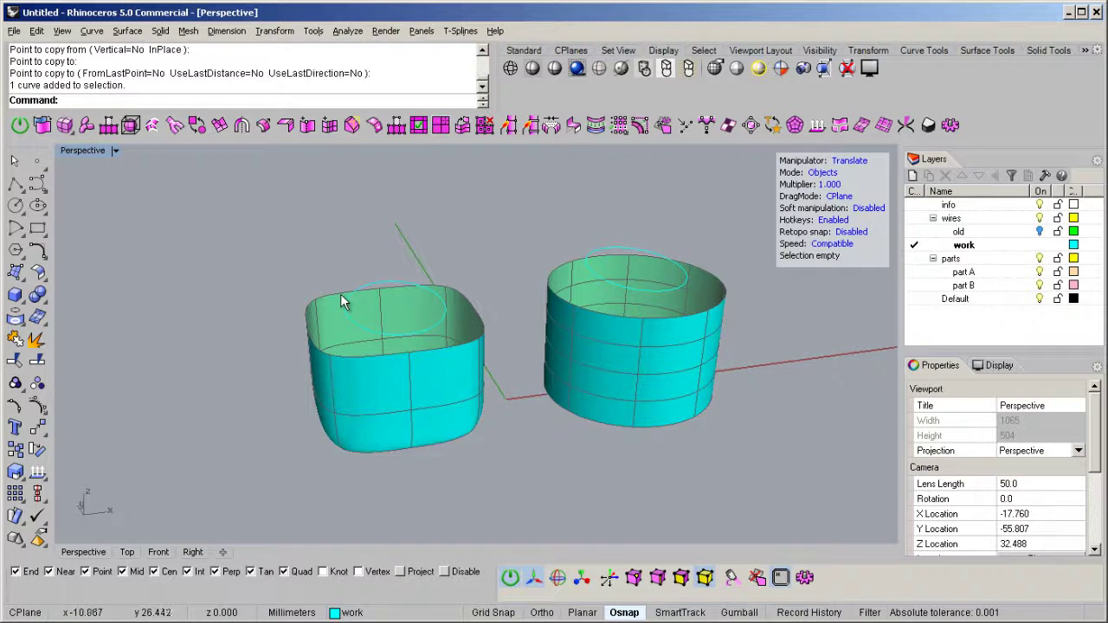
scroll(336, 295, "up", 3)
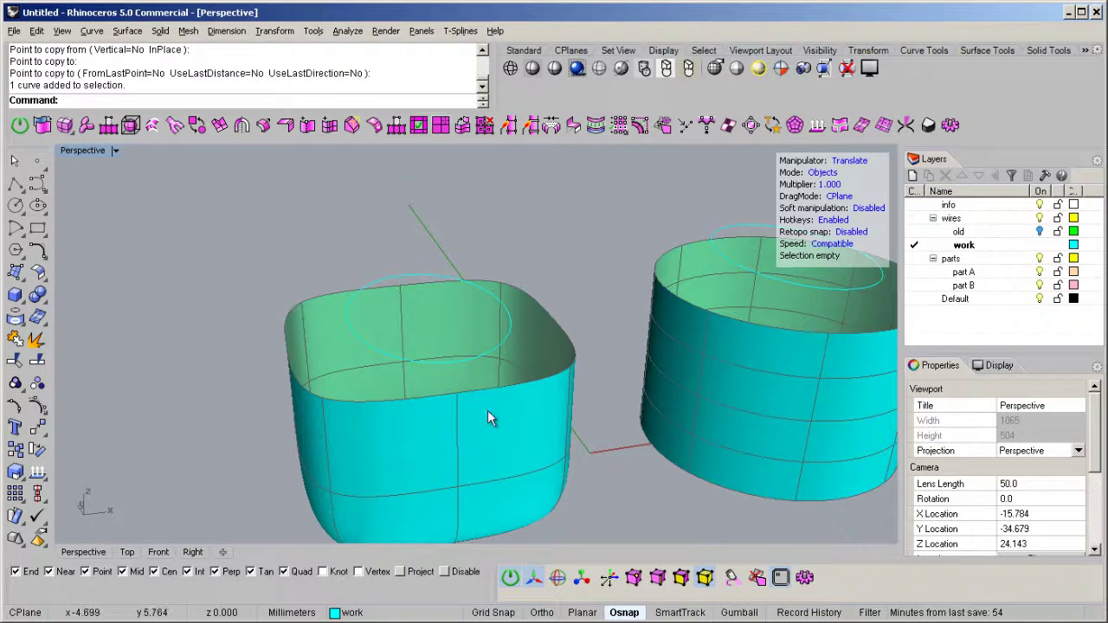
right_click_drag(578, 377, 488, 281)
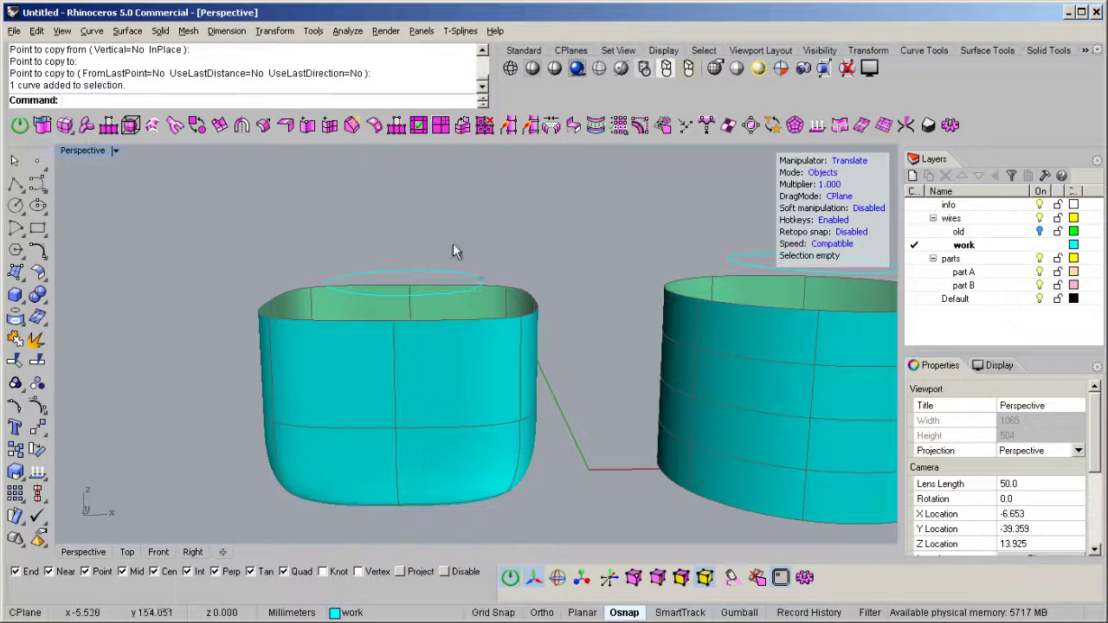
right_click_drag(475, 206, 490, 258)
left_click(428, 269)
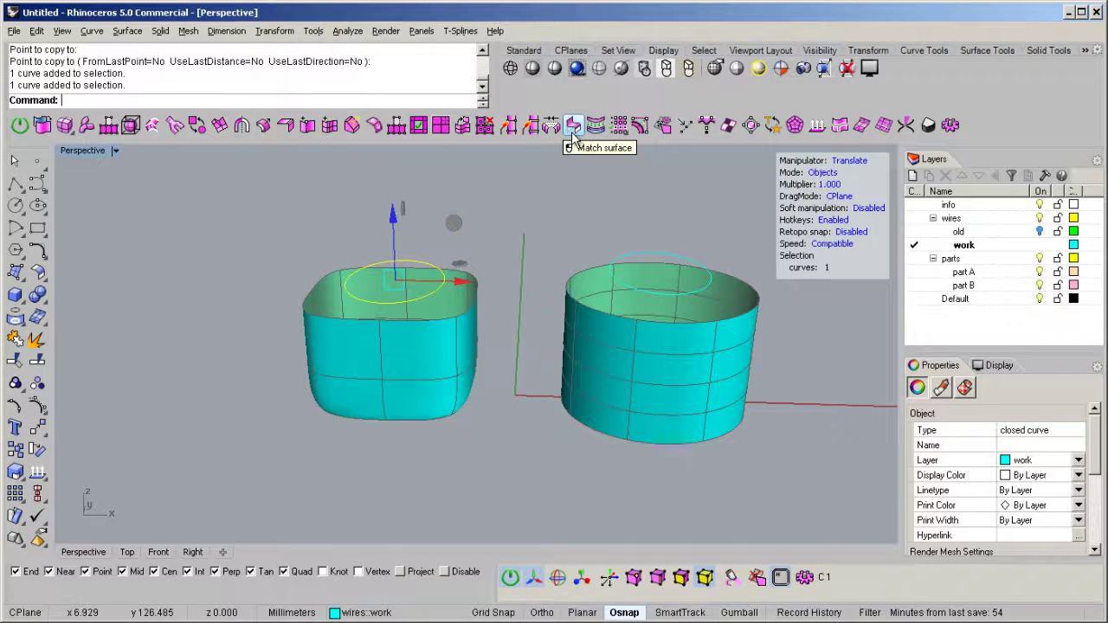
right_click_drag(325, 343, 368, 328)
left_click(263, 323)
right_click_drag(263, 322, 450, 319)
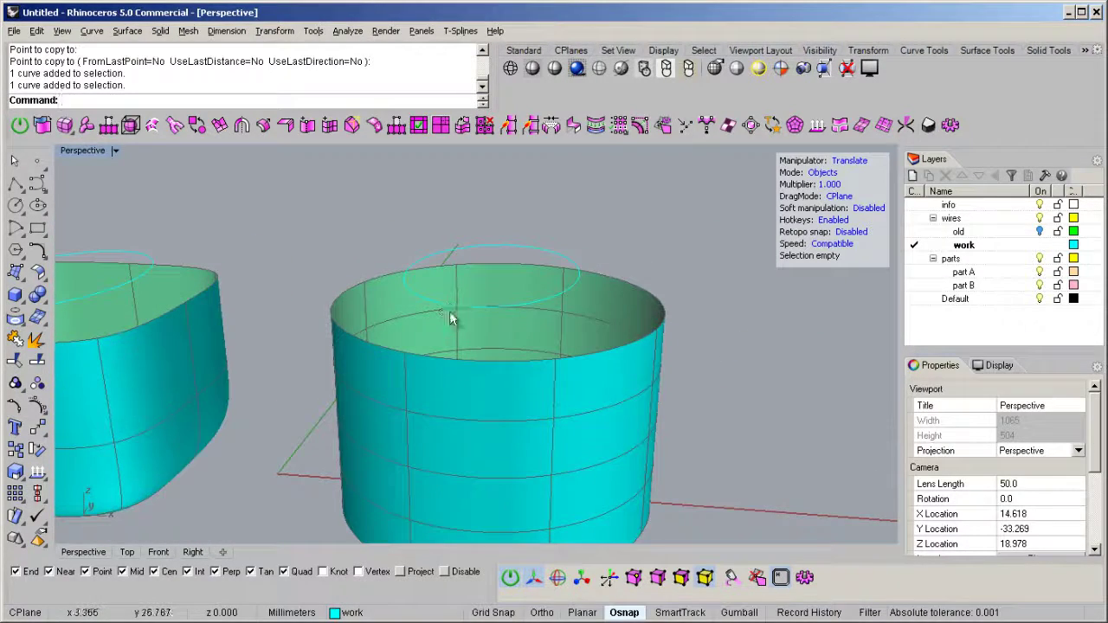
Select the cylinder's full top edge loop and set the ellipse above it as the target of the T-Splines Match command.
left_click(487, 361)
right_click_drag(487, 361, 573, 389)
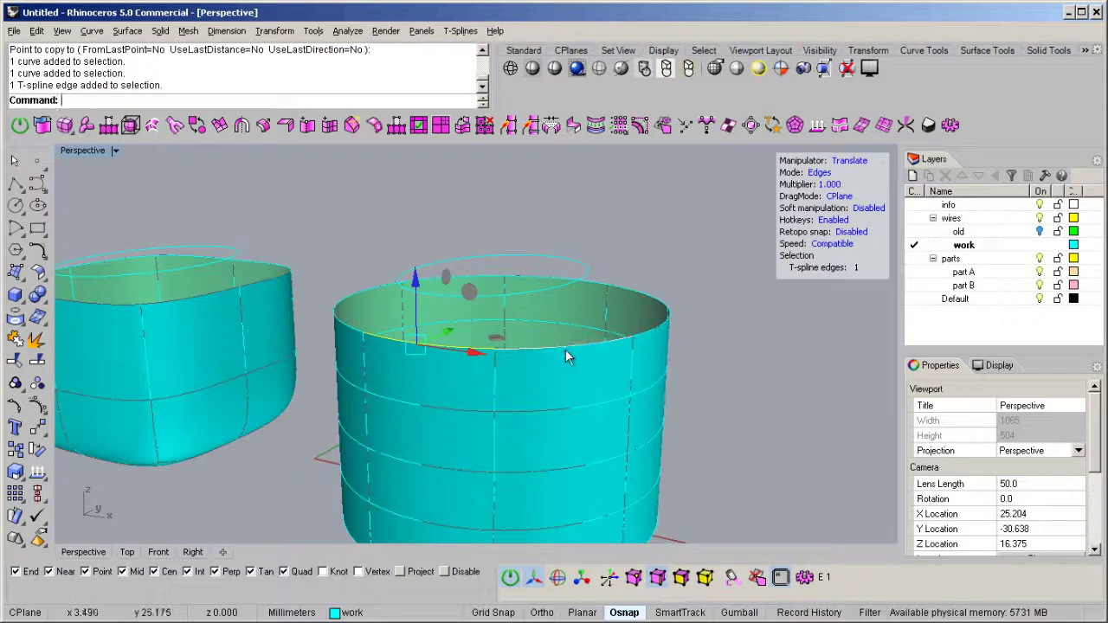
double_click(566, 350)
mouse_move(427, 360)
right_mouse_down()
mouse_move(463, 422)
mouse_move(442, 364)
right_mouse_up()
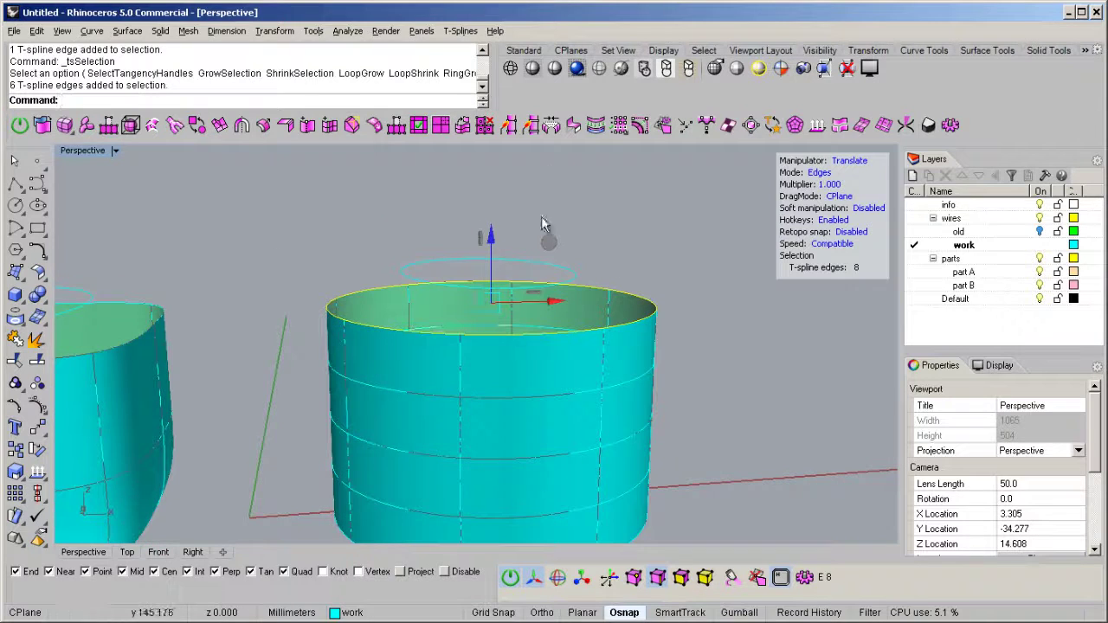
left_click(574, 125)
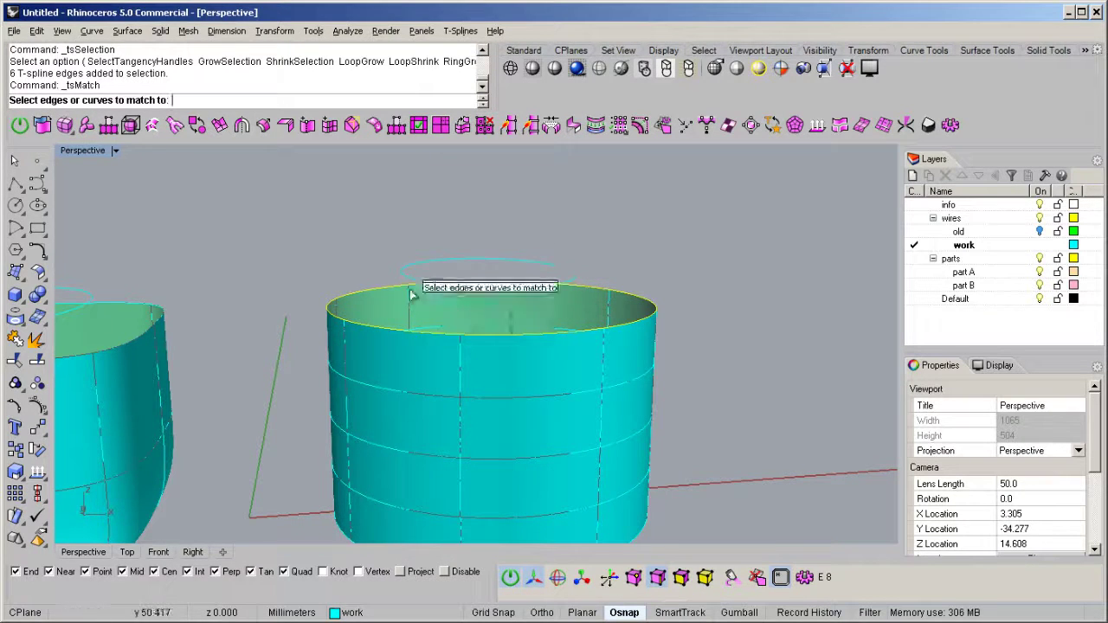
right_click_drag(435, 317, 507, 294)
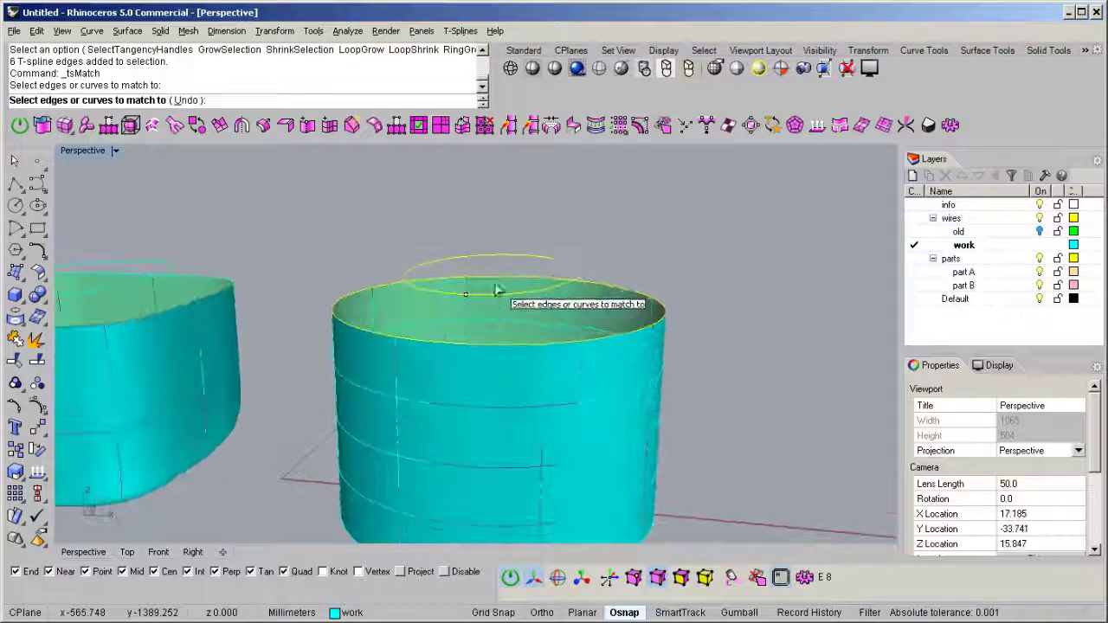
left_click(597, 243)
right_click_drag(660, 275, 513, 419)
right_click_drag(368, 407, 554, 339)
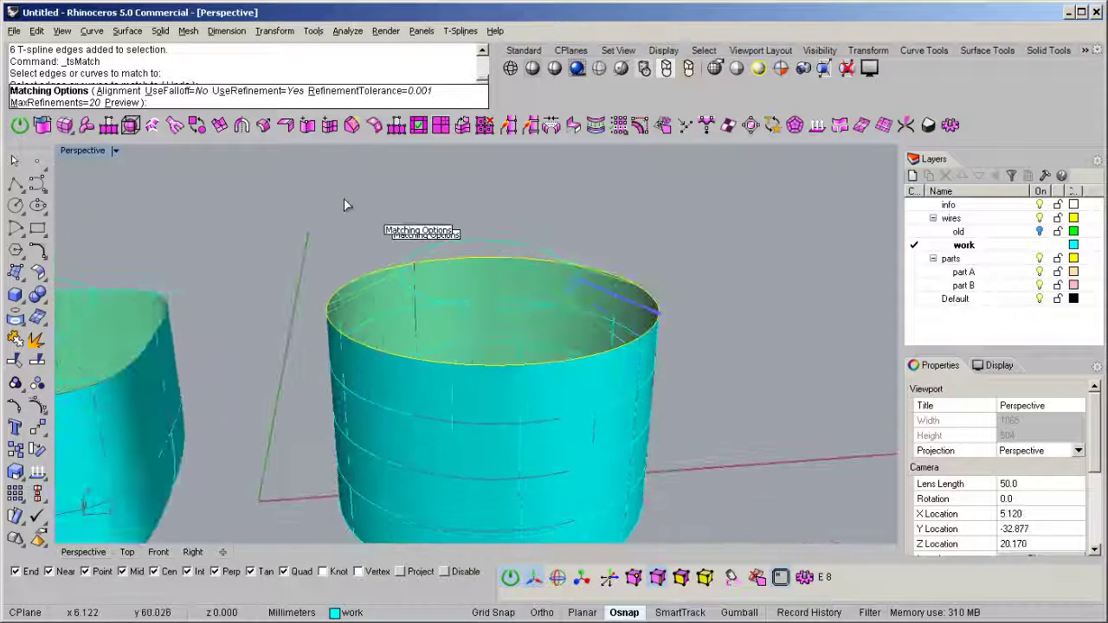
Preview the match with refinement on and a 0.001 tolerance, and apply it to the cylinder.
left_click(122, 103)
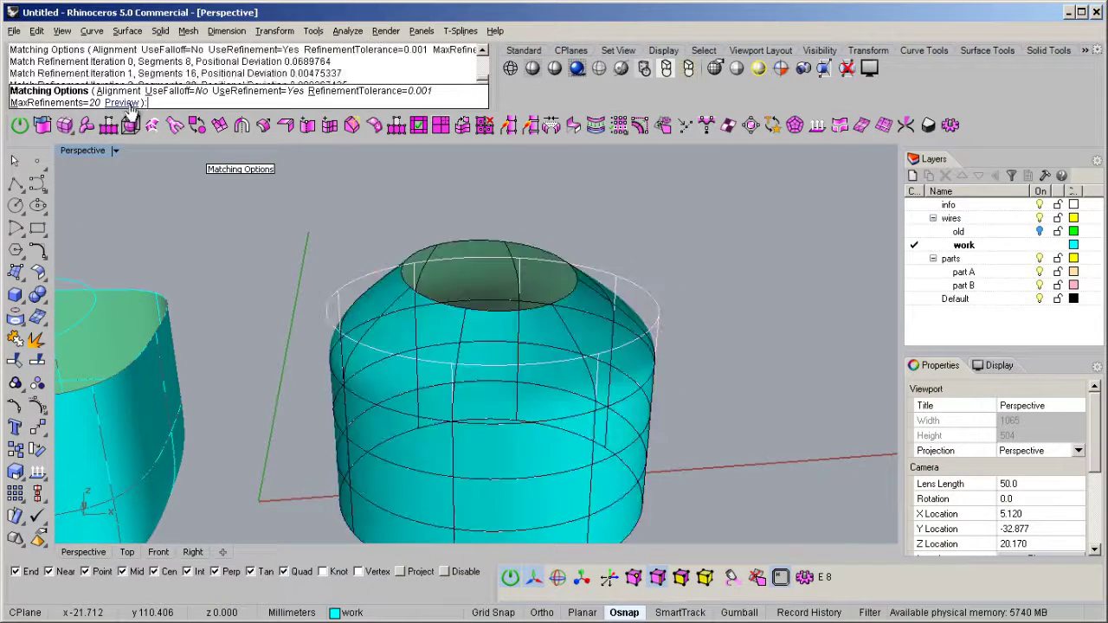
right_click_drag(430, 357, 418, 392)
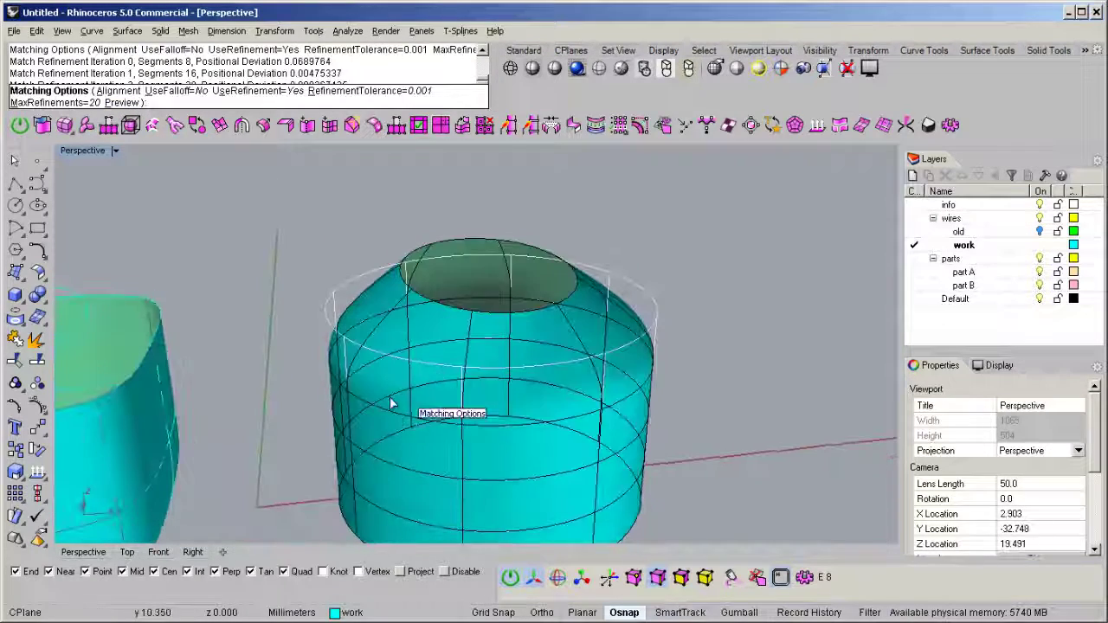
right_click_drag(435, 308, 638, 314)
right_click(631, 310)
right_click_drag(666, 348, 555, 352)
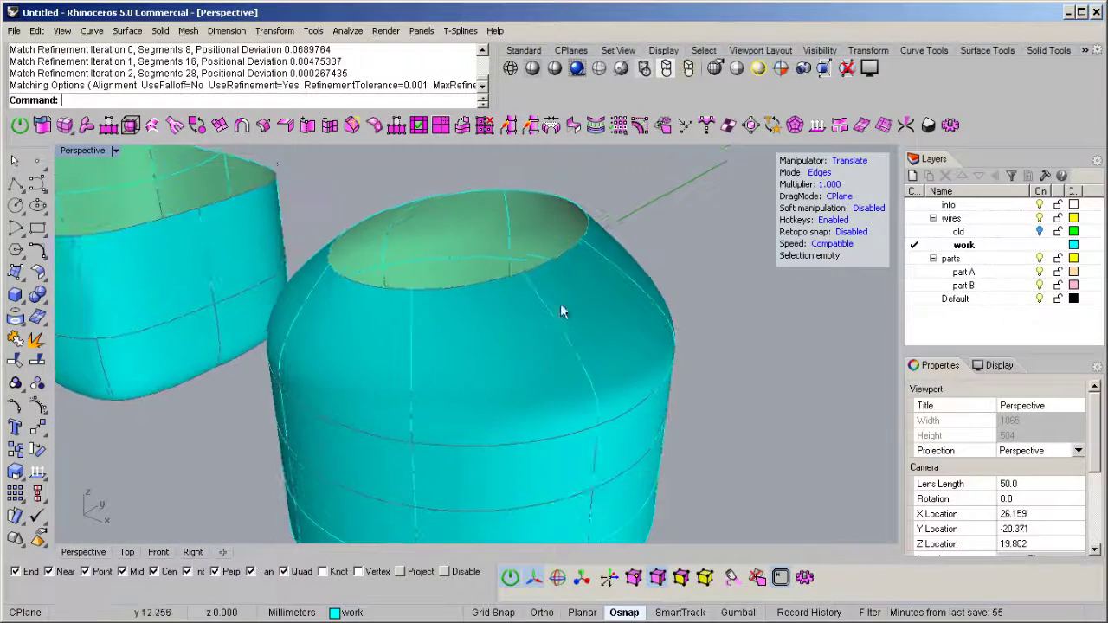
Return to object selection and delete the ellipse curve lying on the cylinder's matched rim.
key("f")
left_click(488, 285)
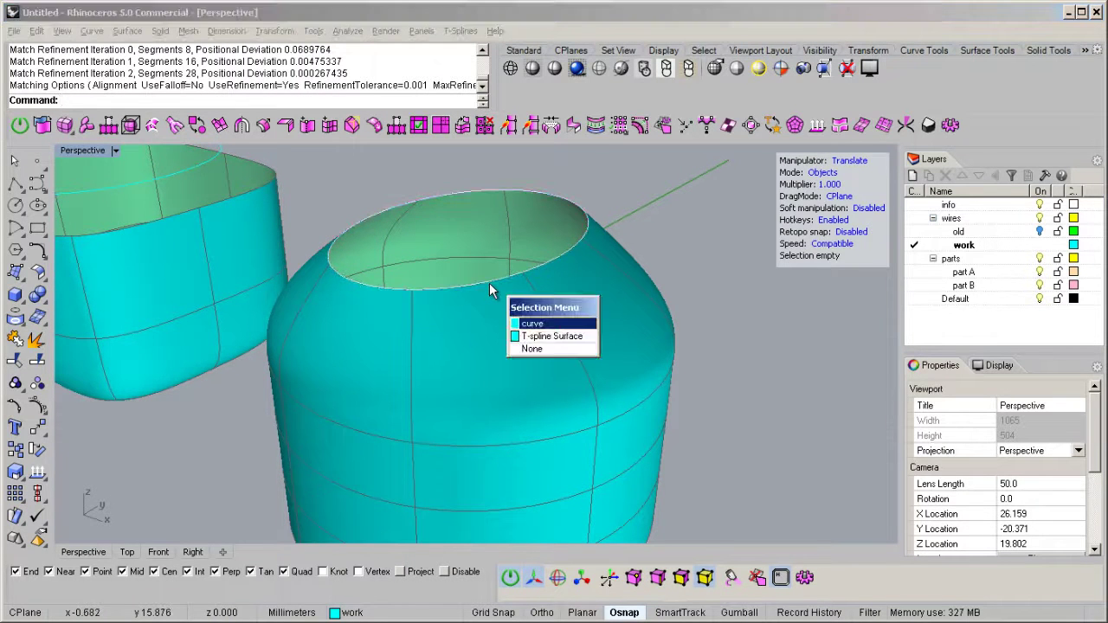
key("Return")
key("Escape")
right_click_drag(490, 291, 534, 433)
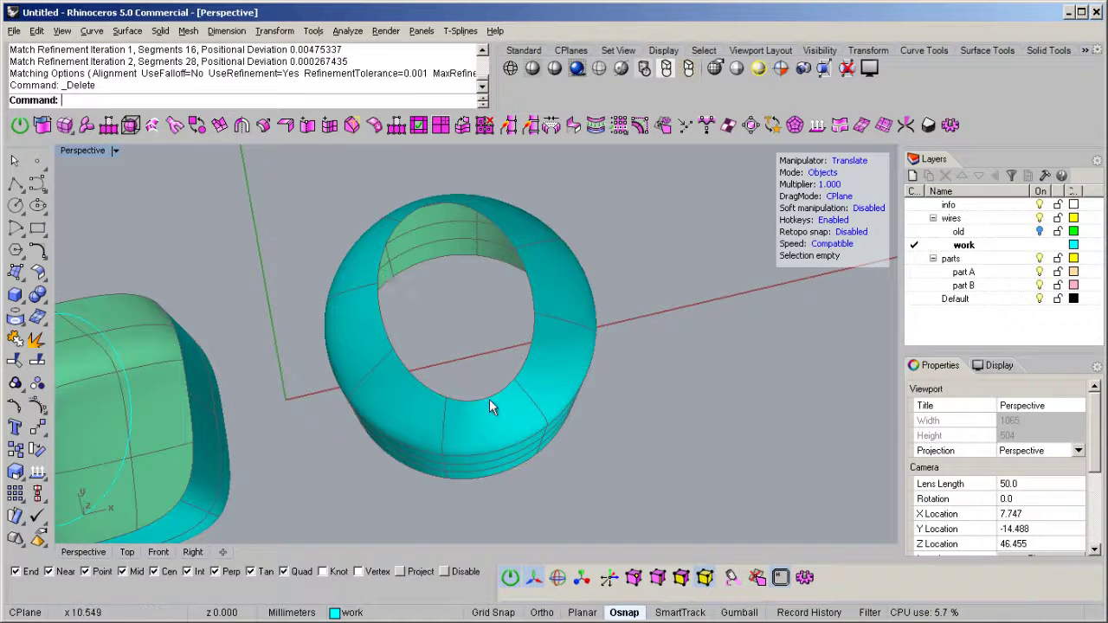
Toggle between smooth and box display, leaving the matched cylinder smooth and the open box in box mode.
right_click_drag(376, 404, 539, 247)
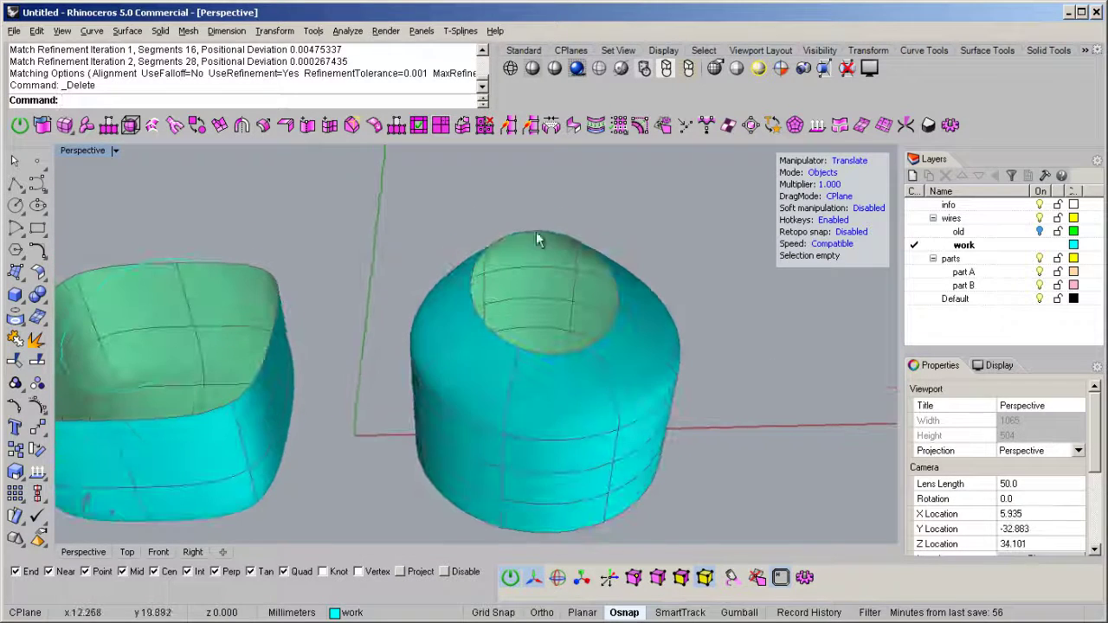
right_click_drag(523, 402, 532, 288)
right_click_drag(540, 208, 475, 374)
left_click(546, 316)
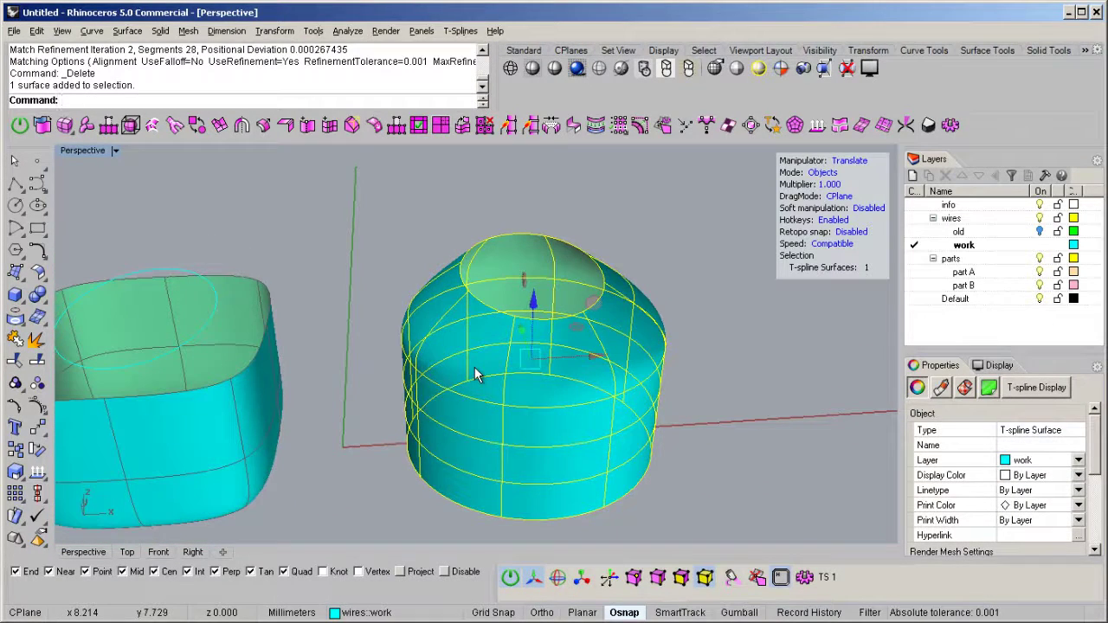
key("Tab")
key("Tab")
key("Tab")
left_click(394, 236)
right_click_drag(393, 236, 486, 343)
right_click_drag(521, 413, 550, 302)
key("Tab")
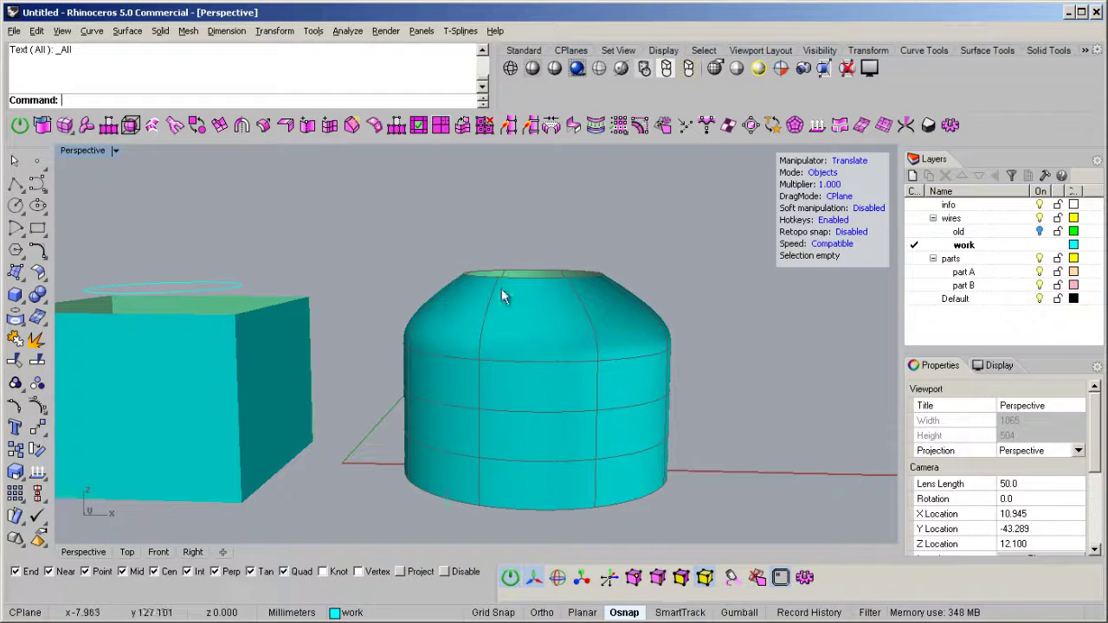
Select two vertically adjacent side faces of the matched cylinder and move them inward and back outward.
right_click_drag(434, 326, 518, 374)
left_click(589, 334)
left_click(596, 361, "shift")
right_click_drag(595, 361, 622, 290)
left_click_drag(574, 290, 526, 267)
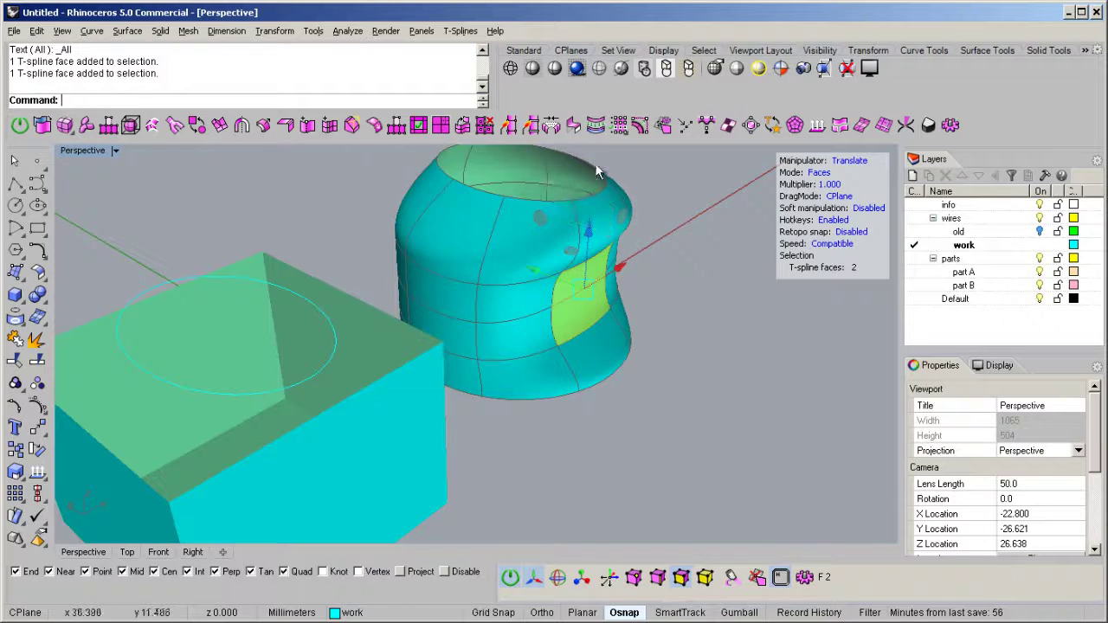
right_click_drag(467, 160, 514, 336)
mouse_move(489, 333)
left_mouse_down()
mouse_move(610, 333)
mouse_move(508, 321)
mouse_move(486, 341)
left_mouse_up()
right_click_drag(486, 341, 444, 302)
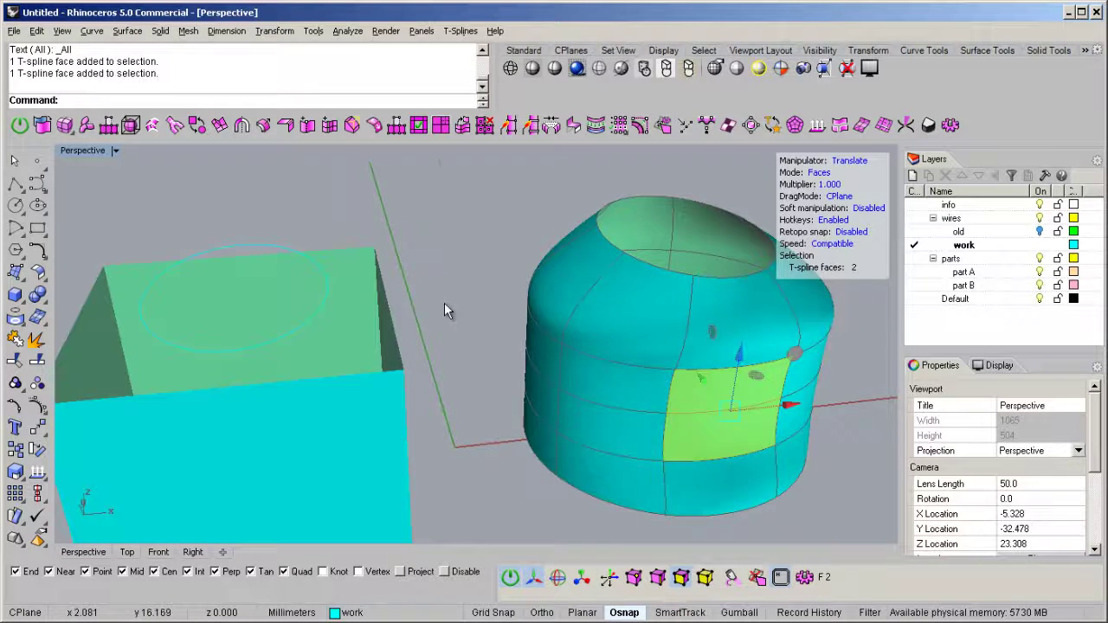
Return to object selection and delete the matched cylinder surface.
key("f")
scroll(497, 287, "down", 5)
right_click_drag(612, 279, 628, 309)
key("Delete")
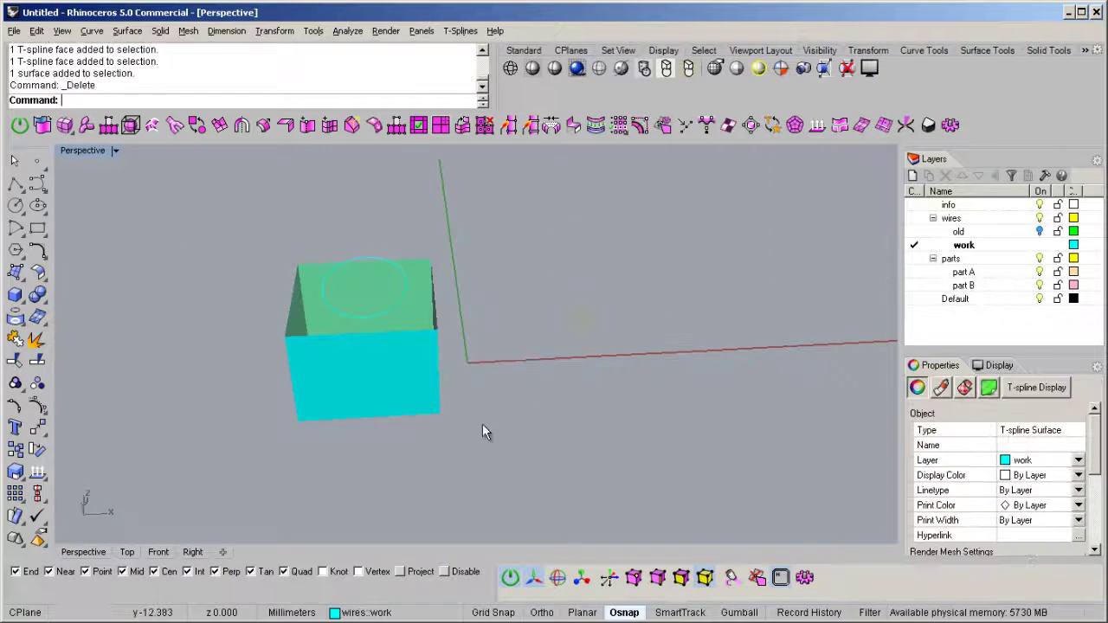
Select the open box surface and switch it from box display to smooth display.
right_click_drag(368, 383, 439, 277)
right_click_drag(444, 327, 520, 307)
left_click(524, 345)
key("Tab")
scroll(534, 316, "up", 4)
scroll(525, 301, "down", 2)
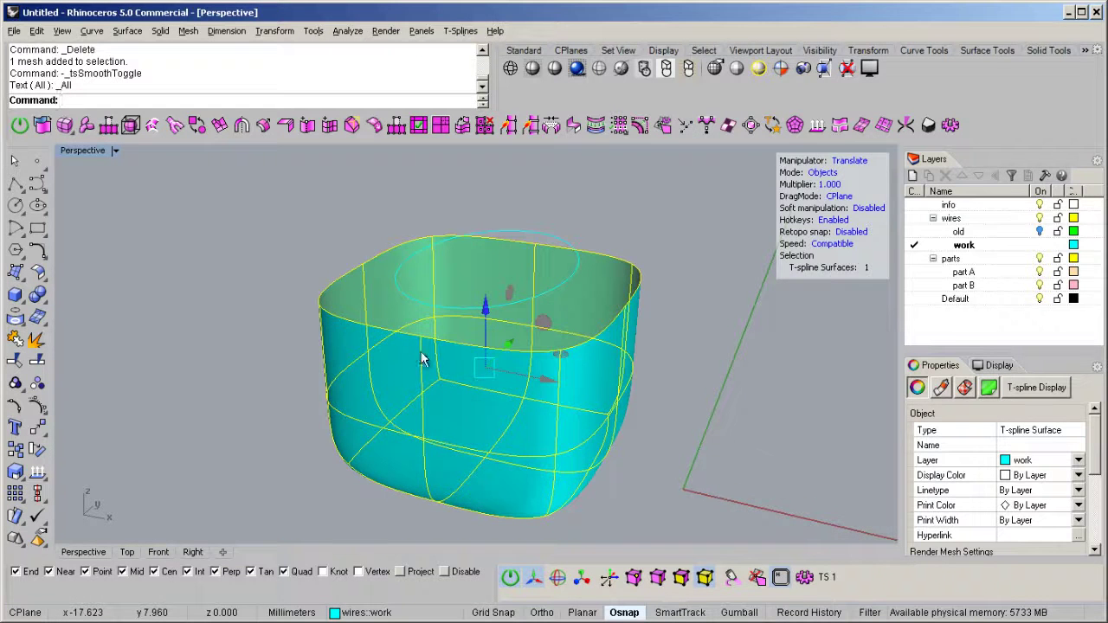
Switch to edge selection and select the complete loop of edges around the open box's rim.
key("s")
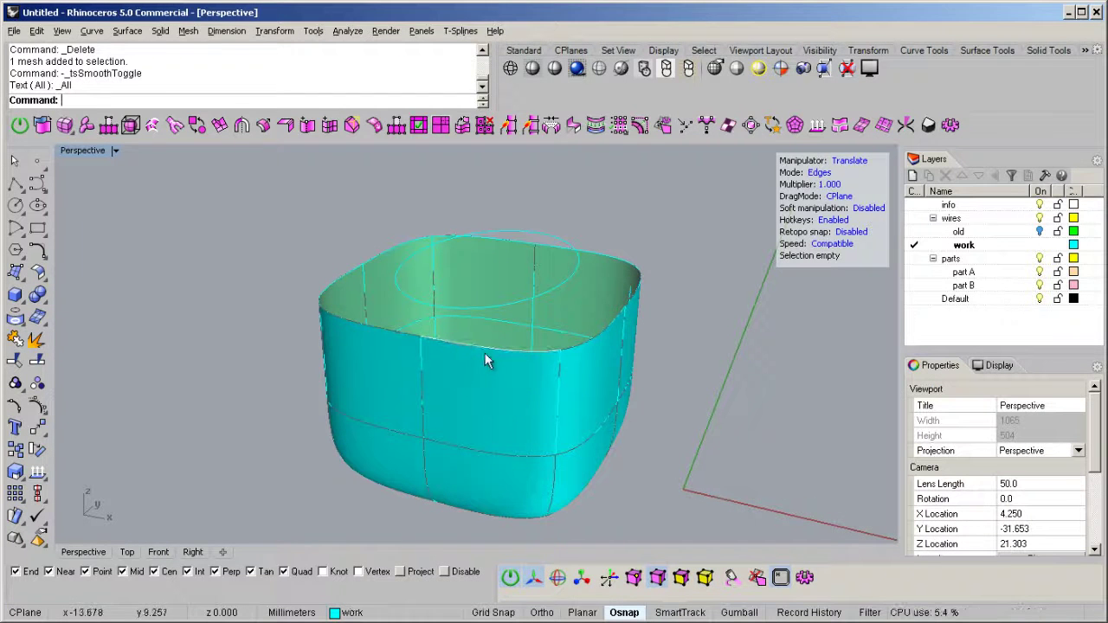
left_click(485, 355)
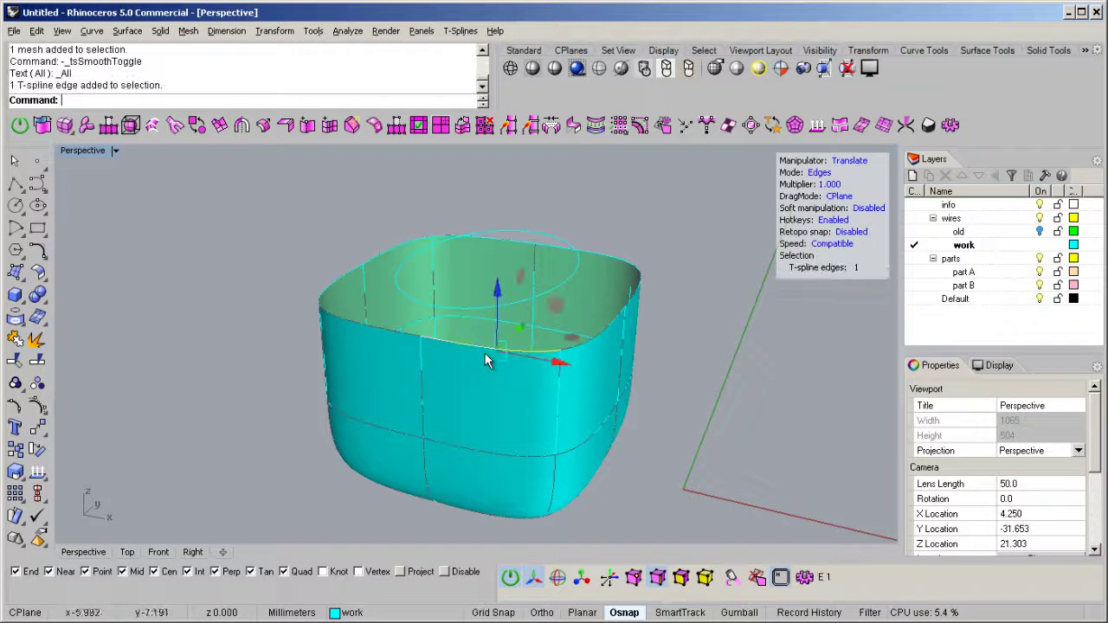
double_click(346, 319)
right_click_drag(485, 319, 492, 298)
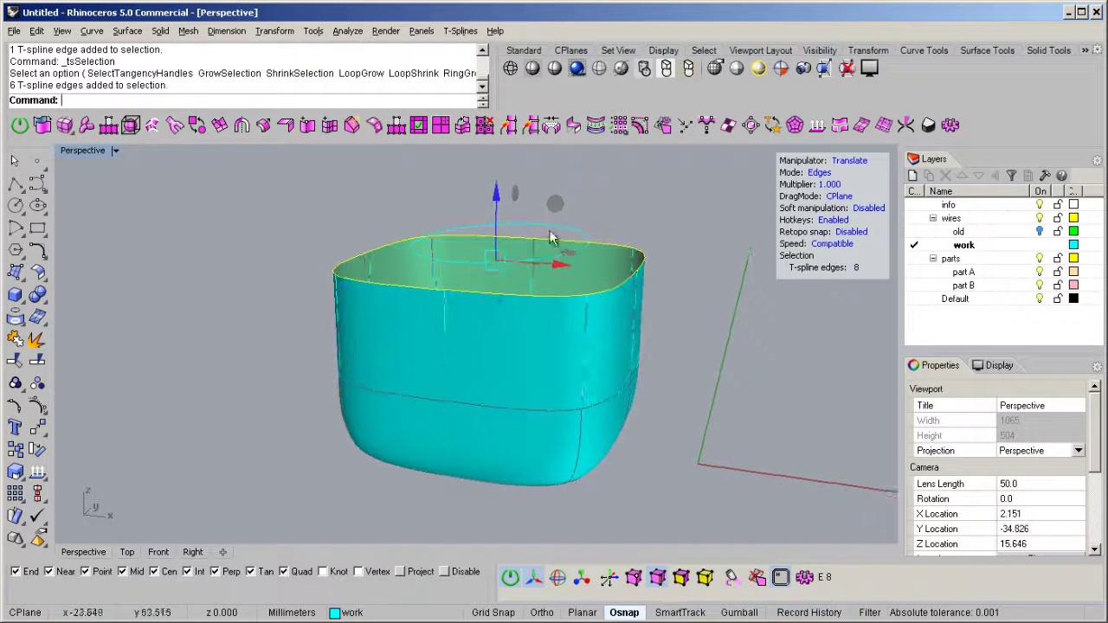
Run Match on the box's rim edges with the ellipse above the opening as the target curve.
left_click(573, 127)
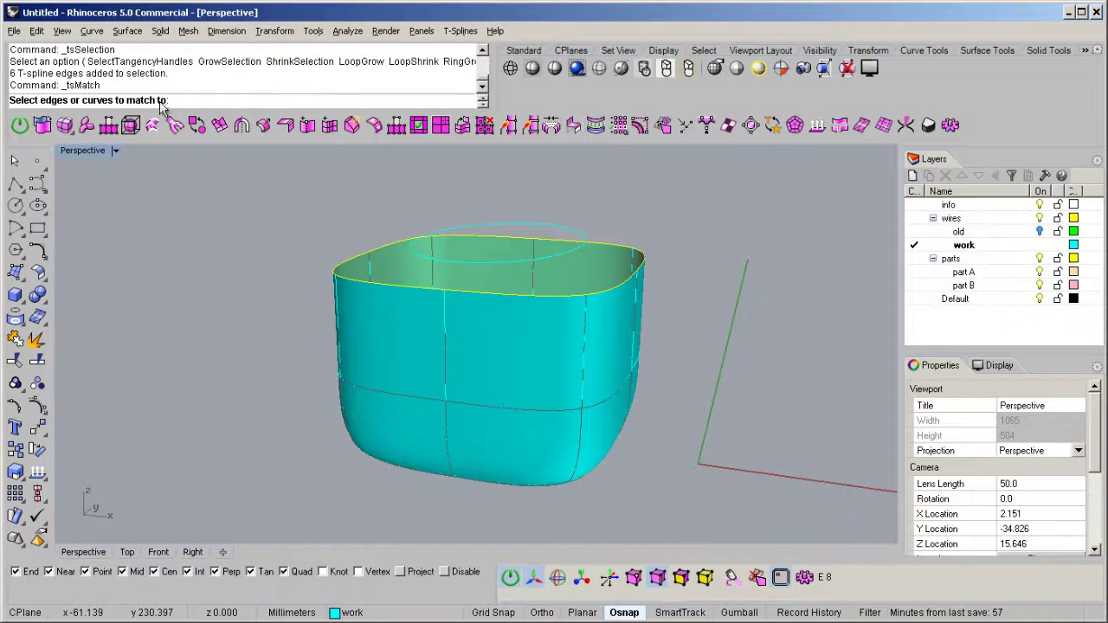
left_click(505, 224)
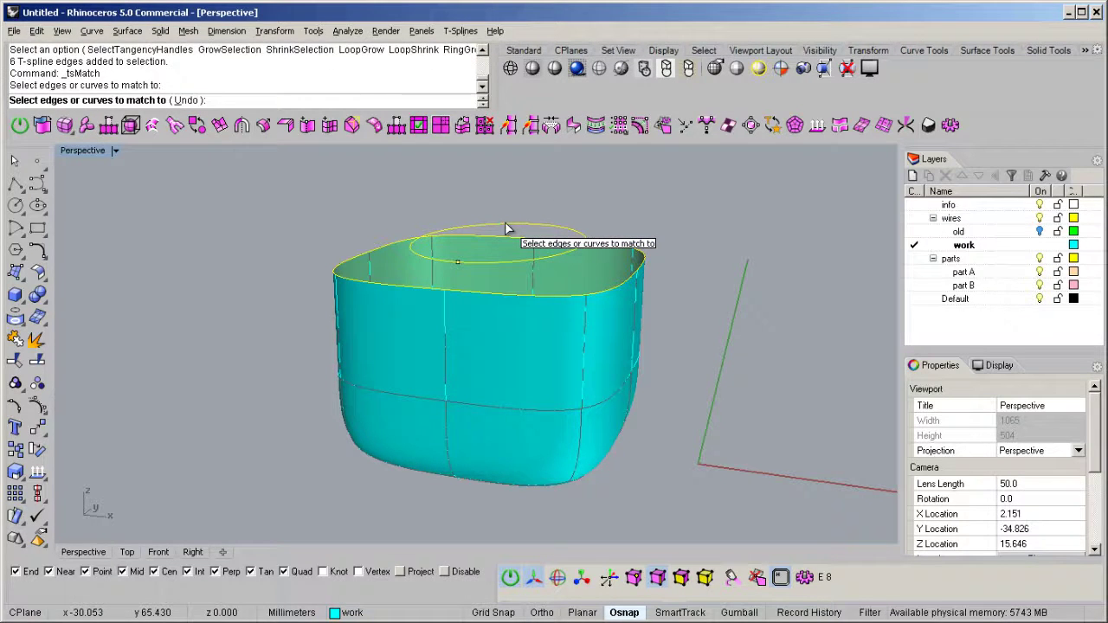
left_click(507, 227)
right_click(506, 224)
Preview the match with refinement on and a 0.001 tolerance, and apply it to the open box.
right_click_drag(532, 263, 531, 181)
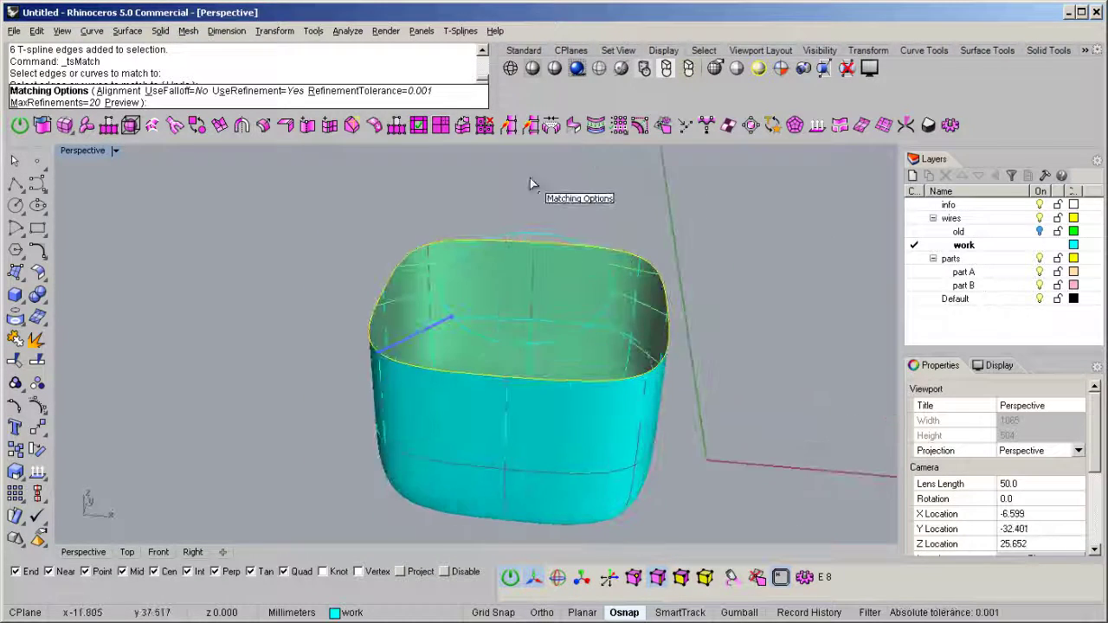
left_click(130, 102)
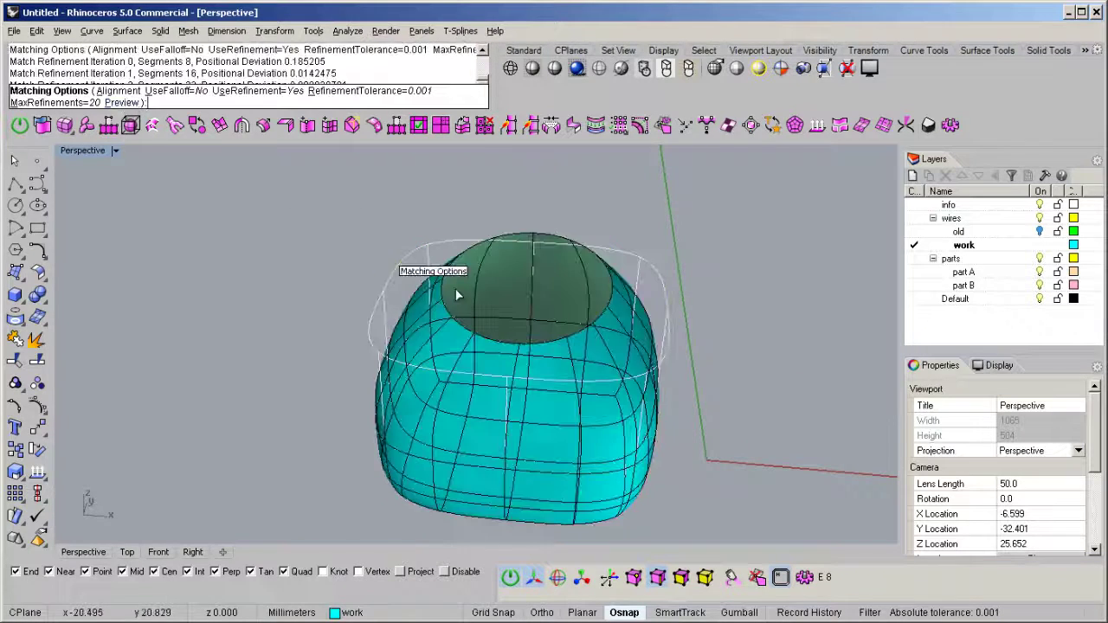
right_click_drag(638, 391, 574, 378)
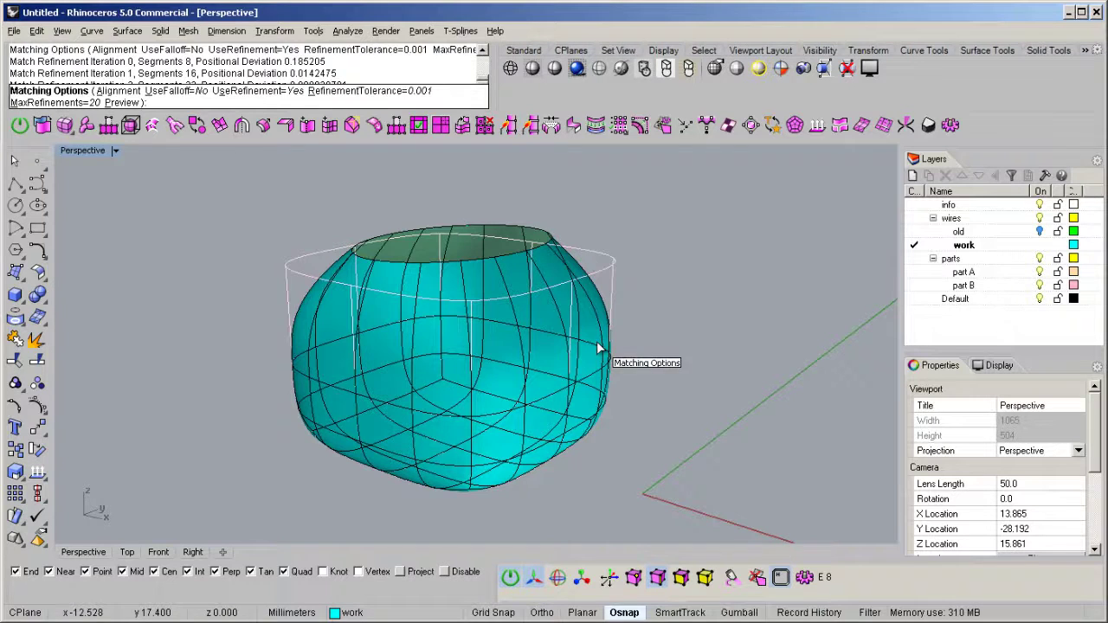
right_click(597, 349)
Examine the matched box from above, below and the sides, including its elliptical rim and added isocurves.
mouse_move(542, 334)
right_mouse_down()
mouse_move(413, 285)
mouse_move(495, 379)
mouse_move(572, 285)
right_mouse_up()
scroll(571, 286, "up", 3)
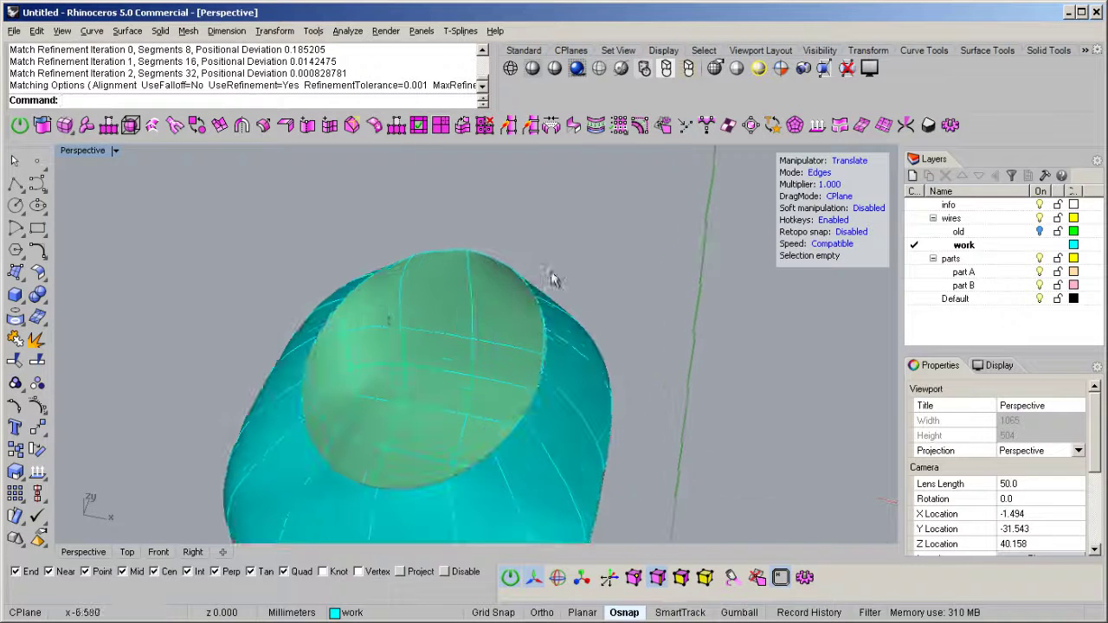
right_click_drag(261, 330, 420, 316)
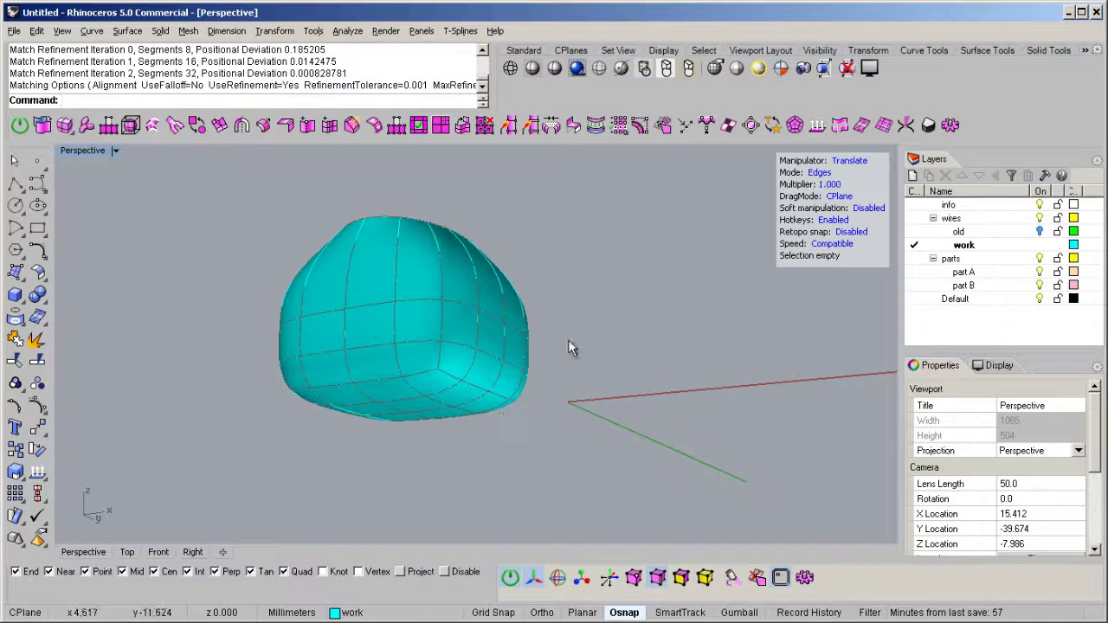
right_click_drag(523, 262, 460, 362)
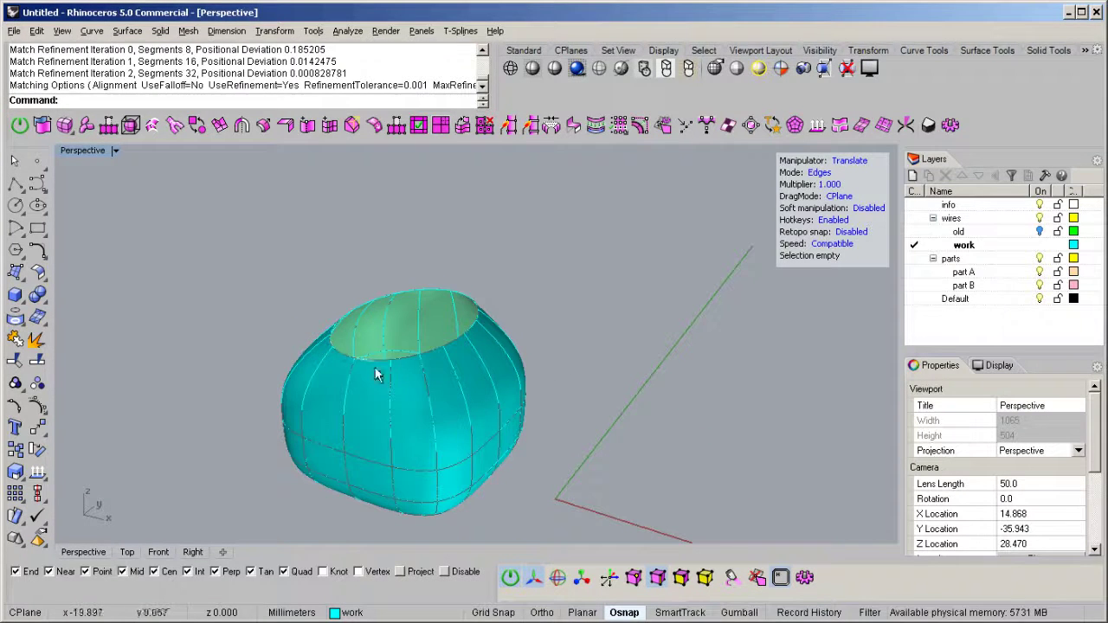
right_click_drag(528, 364, 425, 416)
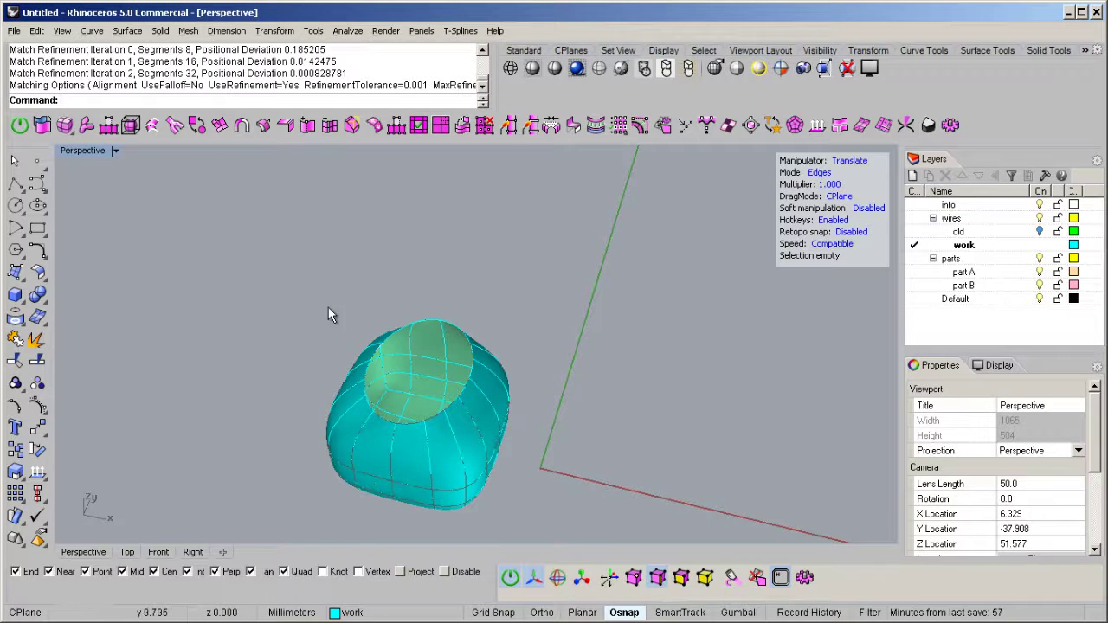
scroll(427, 364, "down", 3)
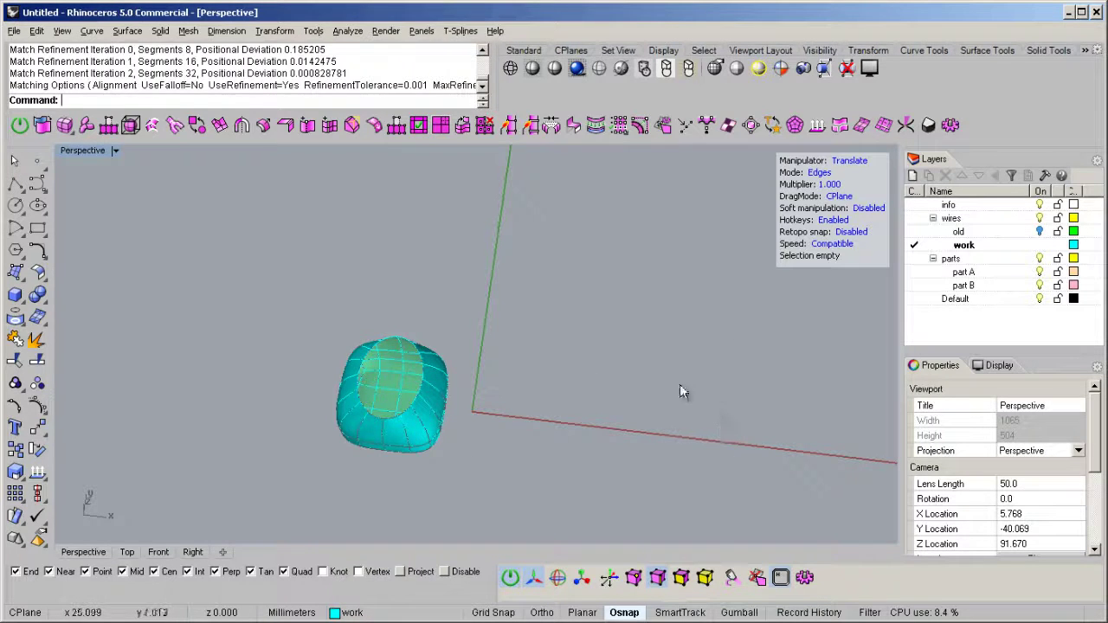
scroll(377, 421, "up", 7)
scroll(378, 420, "down", 9)
right_click_drag(531, 400, 526, 358)
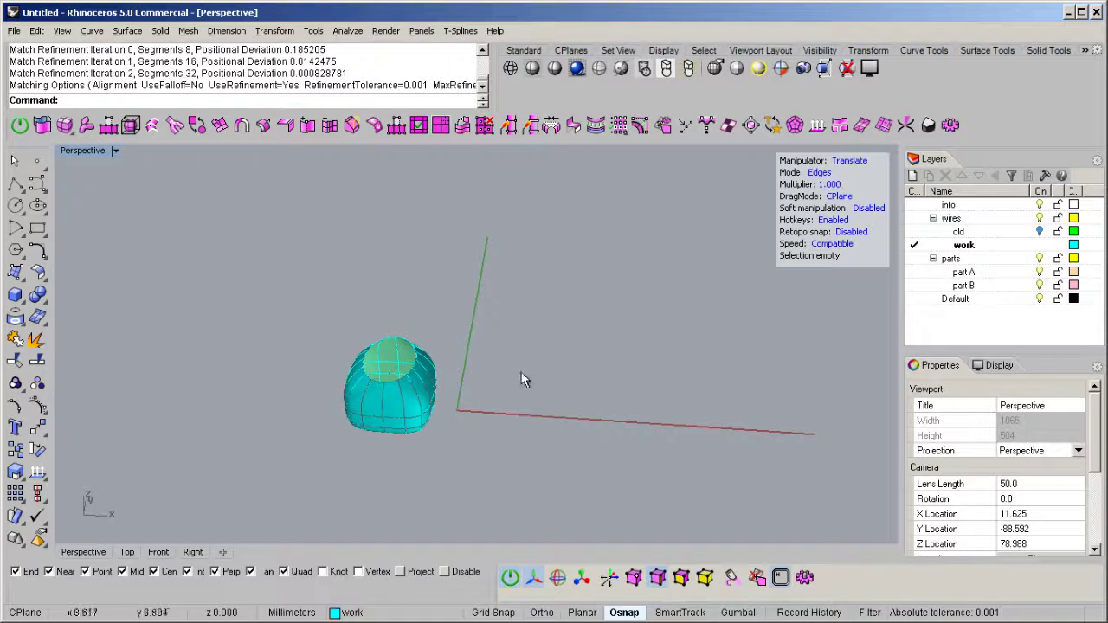
scroll(278, 412, "up", 4)
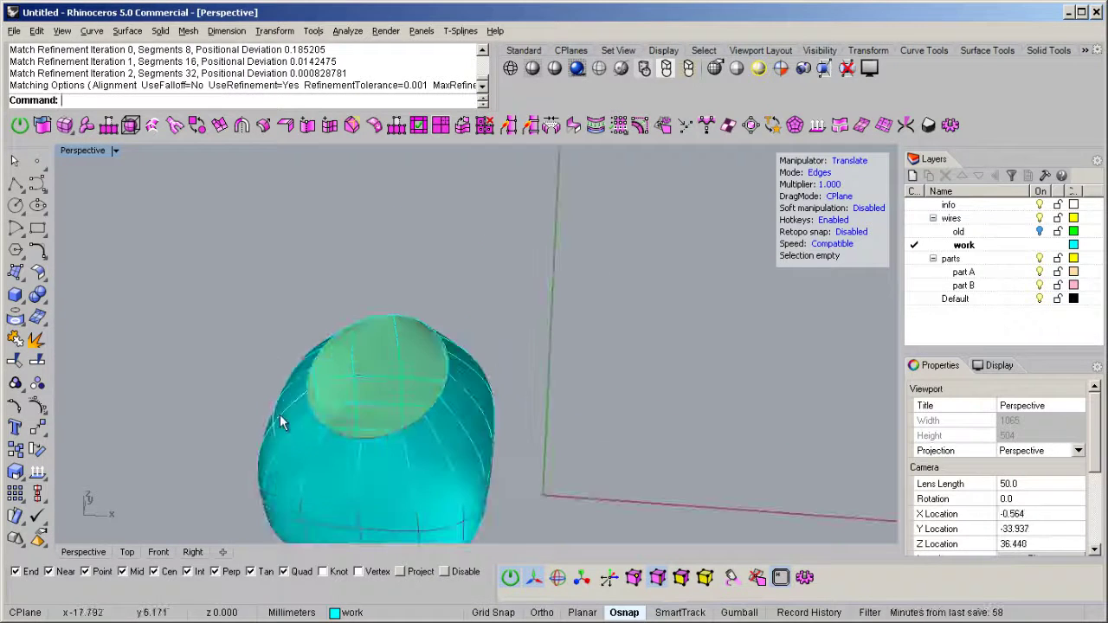
right_click_drag(512, 354, 376, 341)
right_click_drag(335, 304, 378, 406)
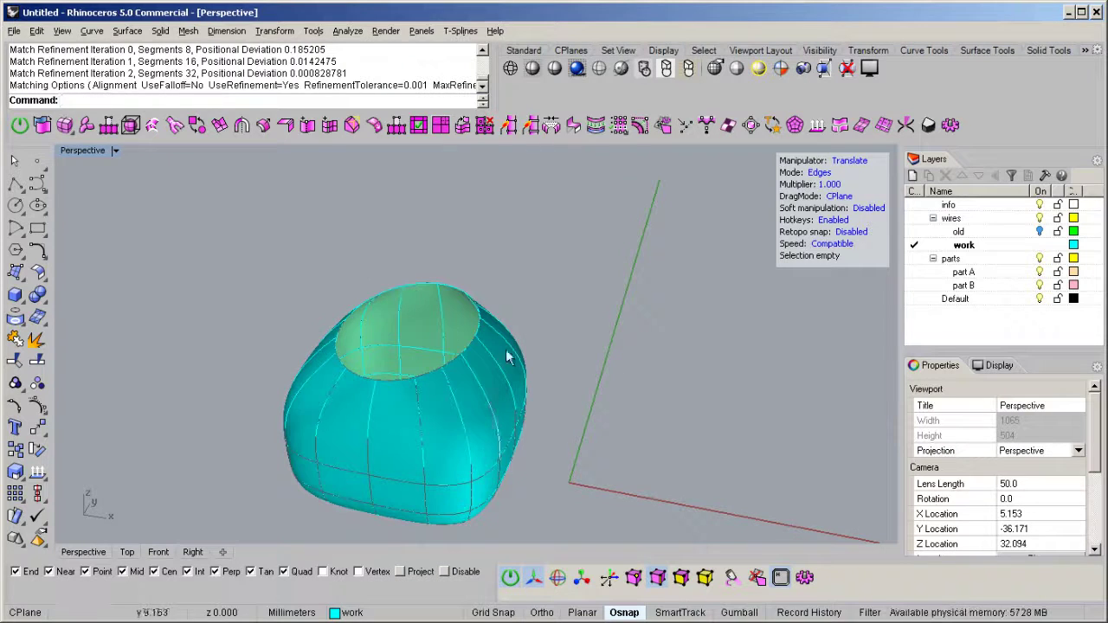
Return to object selection and delete the ellipse curve lying on the box's matched rim.
key("f")
left_click(413, 373)
right_click(413, 373)
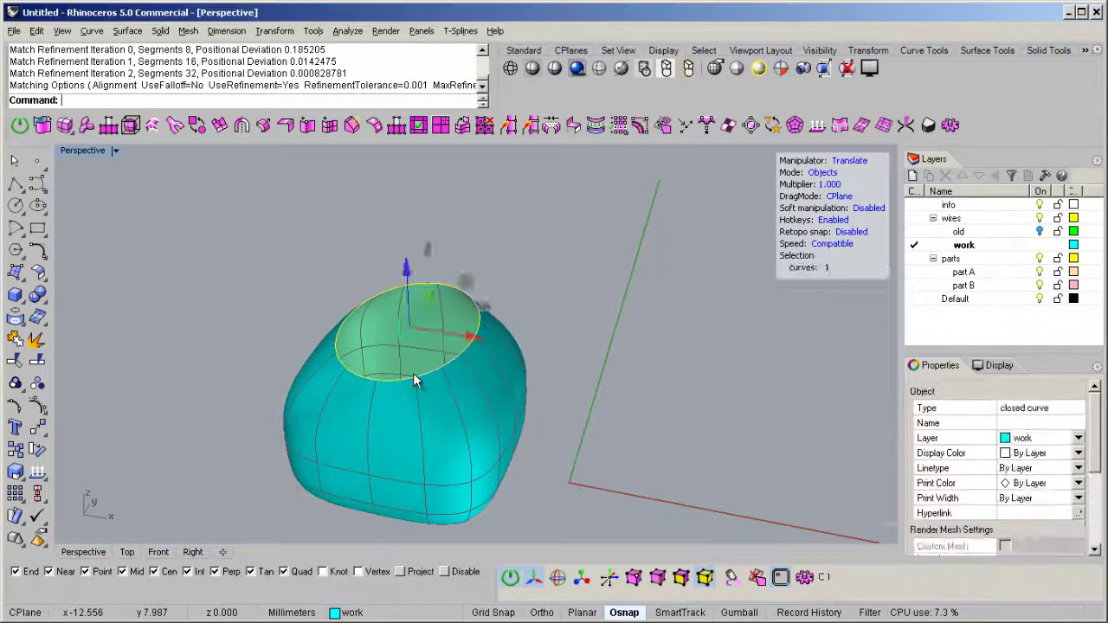
key("Delete")
Select two adjacent faces low on the matched box's side and pull them outward from the body.
right_click_drag(414, 374, 439, 327)
left_click(398, 298)
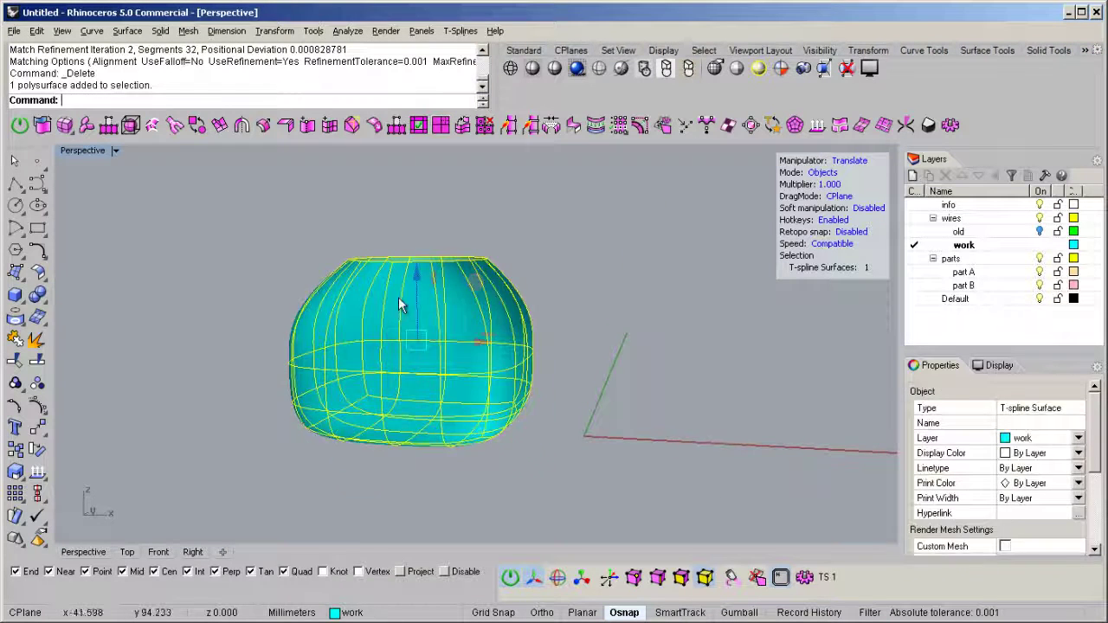
right_click_drag(387, 285, 390, 286)
key("d")
left_click(391, 364)
left_click(343, 365, "shift")
right_click_drag(342, 365, 299, 353)
left_click_drag(291, 357, 231, 366)
right_click_drag(230, 366, 387, 271)
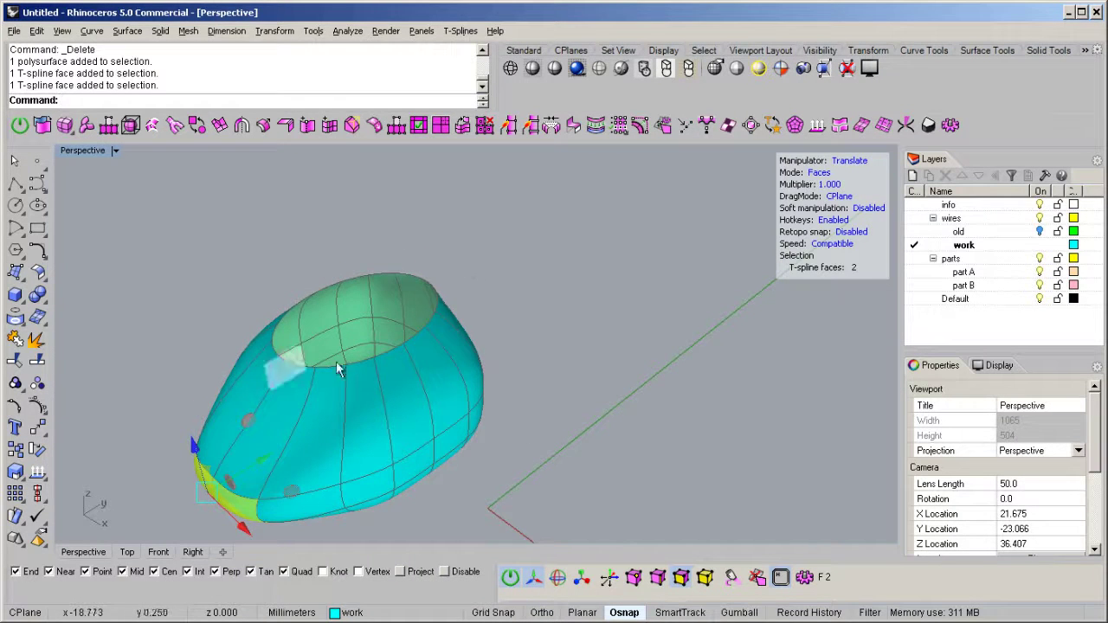
Return to object selection and examine the deformed box and its elliptical opening from several angles.
scroll(421, 357, "down", 3)
right_click_drag(421, 356, 462, 318)
key("f")
right_click_drag(505, 285, 519, 333)
scroll(463, 381, "up", 5)
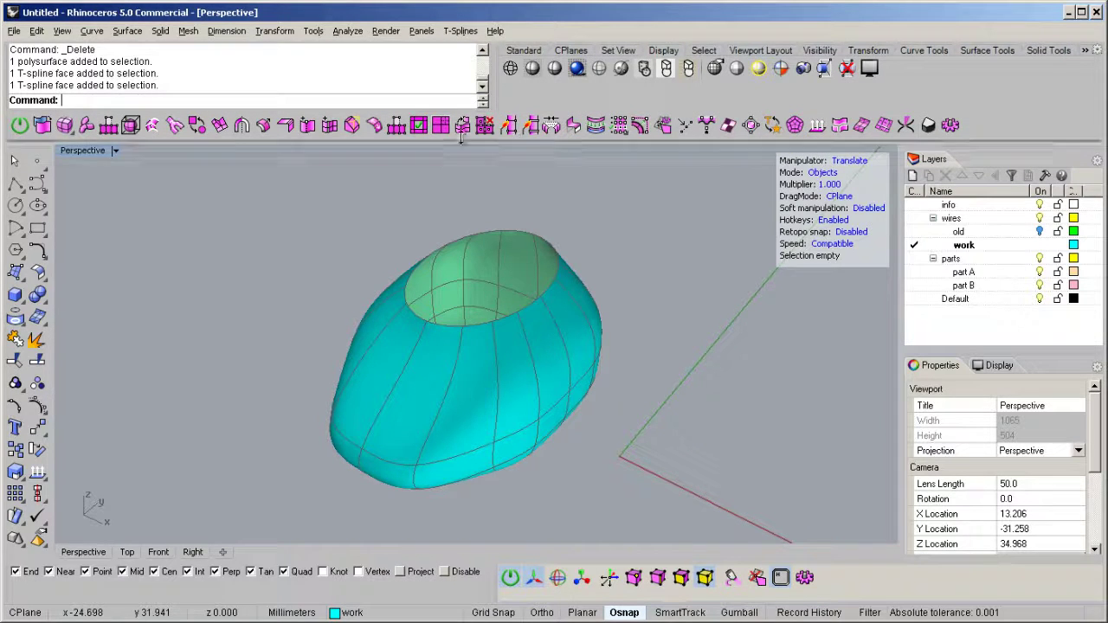
right_click_drag(507, 394, 677, 266)
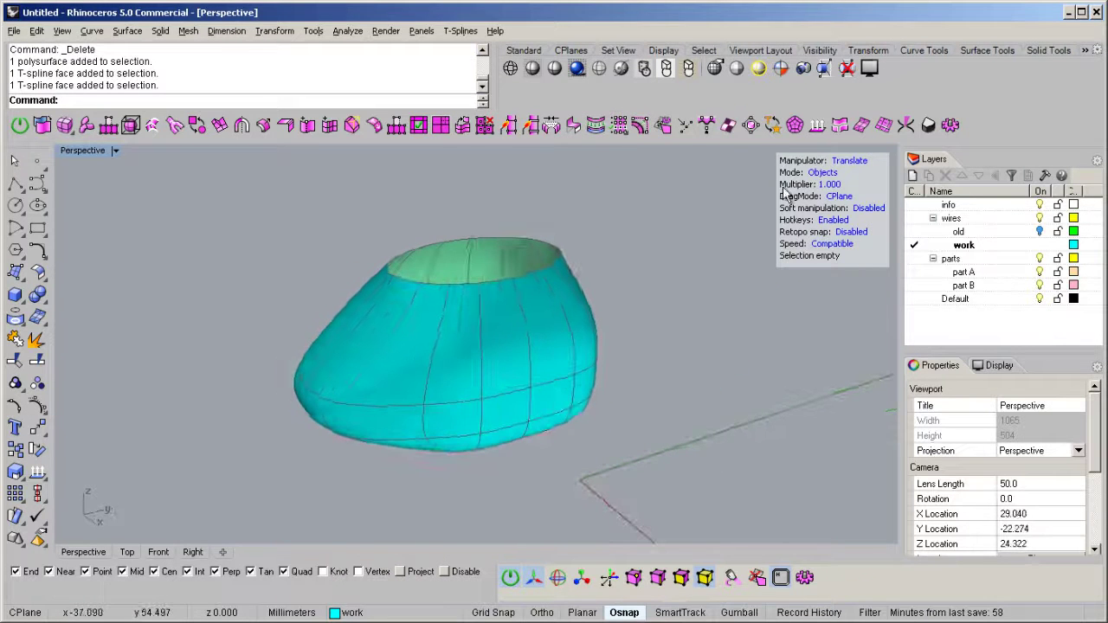
right_click_drag(459, 300, 690, 230)
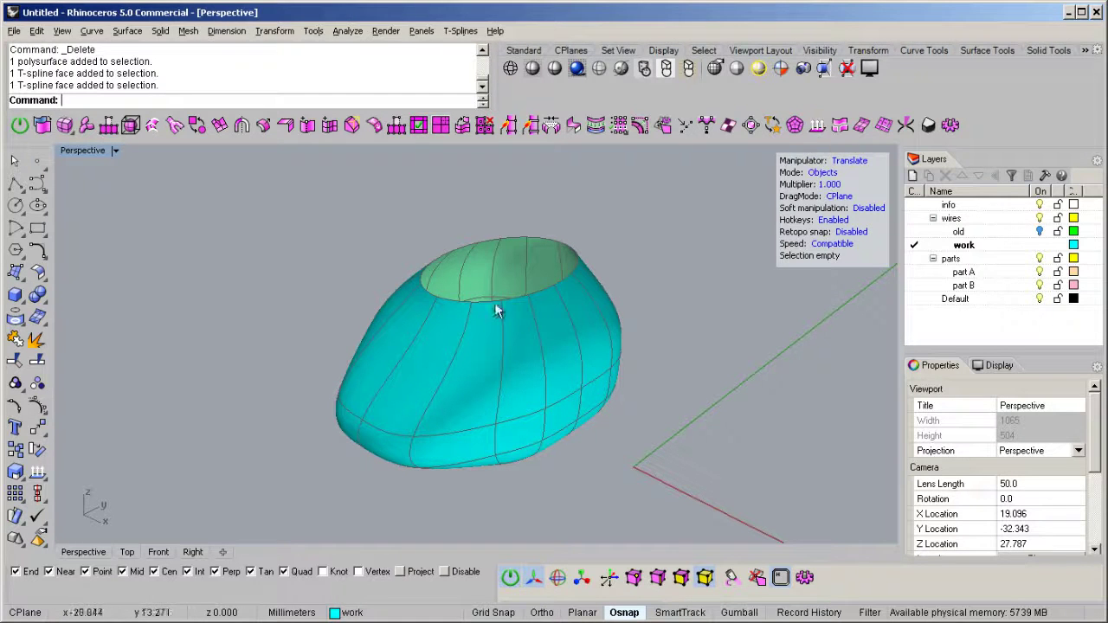
Select the deformed box surface, flip its normals, and inspect the inside through the elliptical opening.
left_click(485, 337)
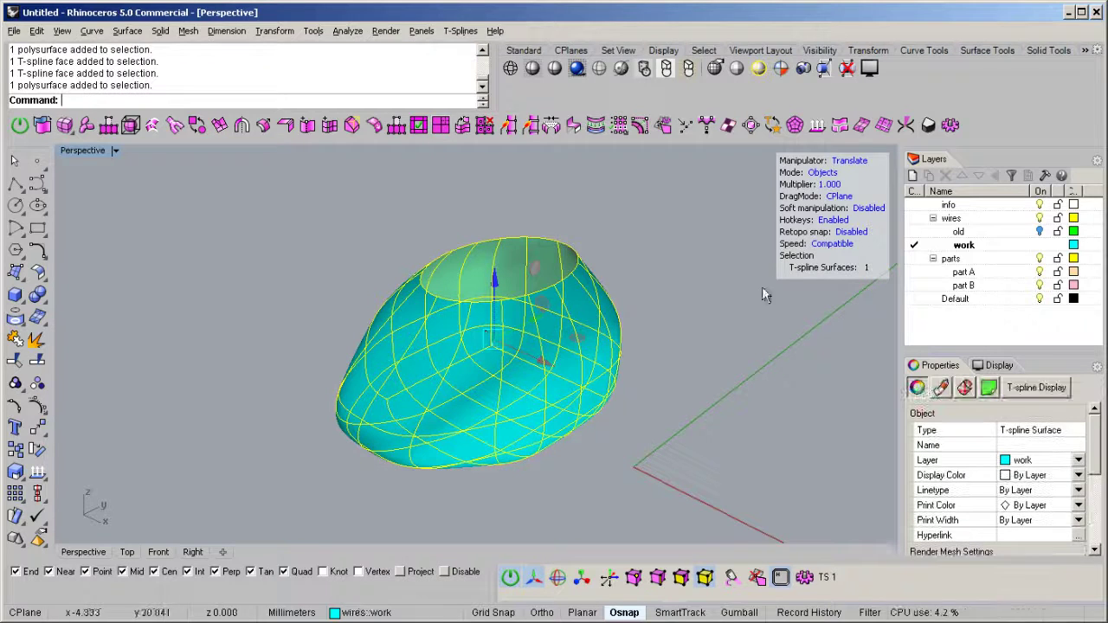
left_click(816, 125)
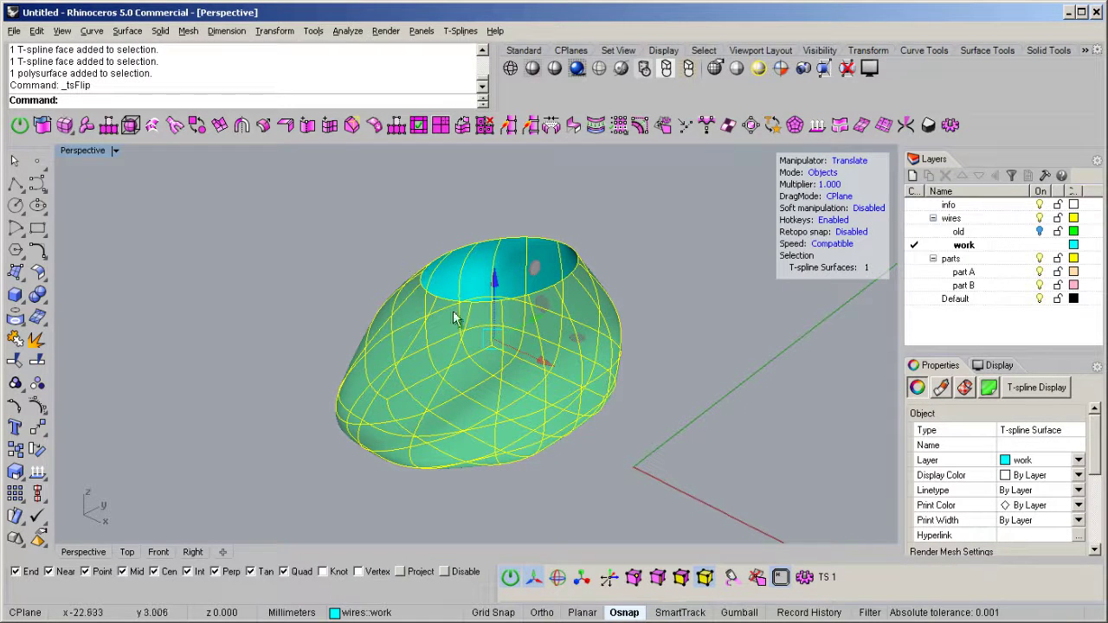
right_click_drag(723, 284, 410, 314)
scroll(496, 294, "up", 7)
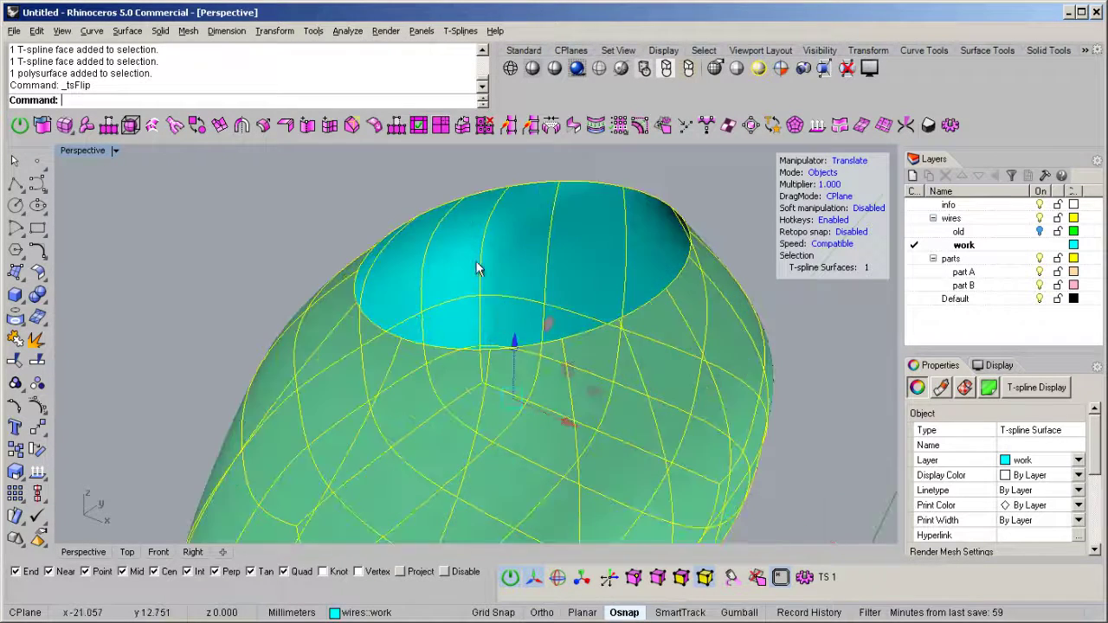
scroll(480, 273, "down", 7)
right_click_drag(527, 331, 534, 298)
Flip the box's normals back outward, toggle them twice more, and clear the selection.
left_click(817, 127)
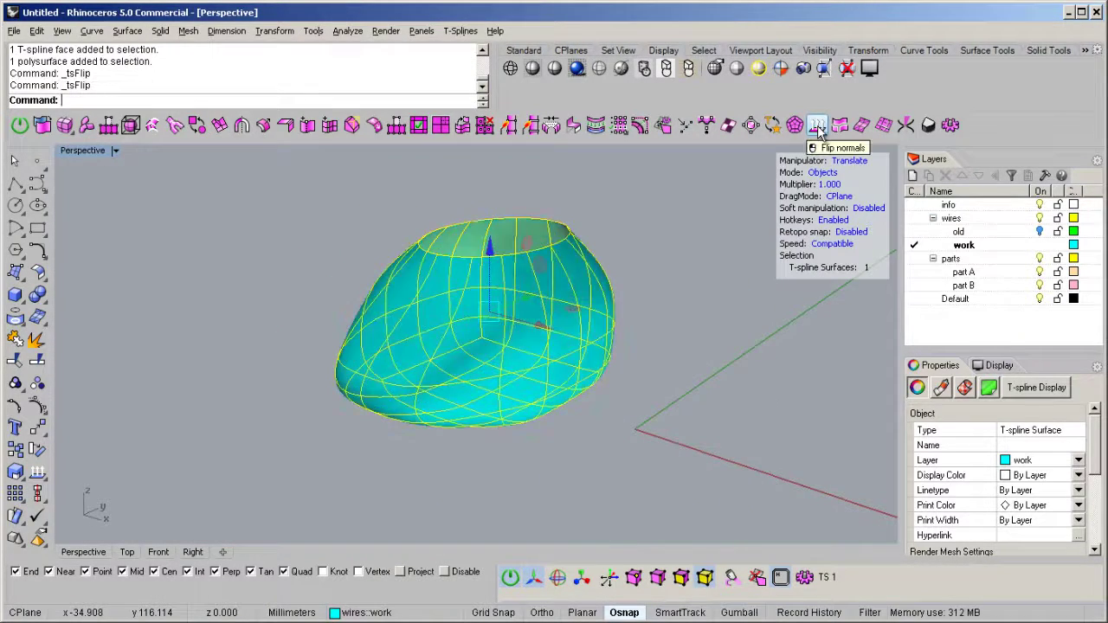
left_click(818, 126)
left_click(817, 126)
left_click(674, 251)
Select the deformed box surface and delete it to empty the scene.
right_click_drag(414, 342, 378, 326)
right_click_drag(468, 322, 404, 294)
left_click(465, 318)
key("Delete")
middle_click(404, 293)
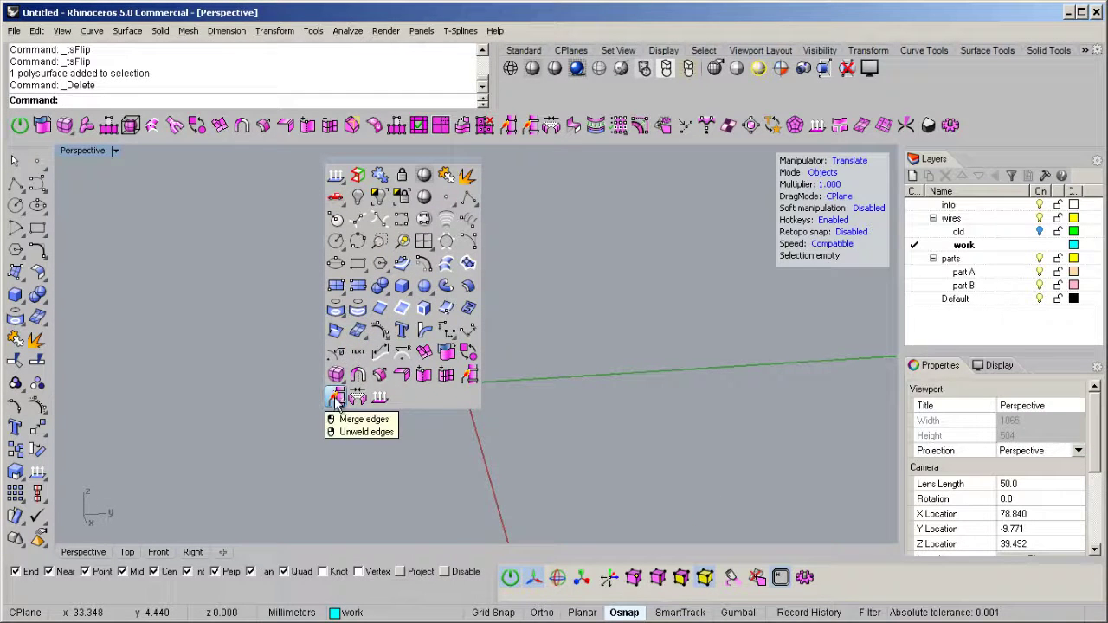
right_click_drag(703, 424, 514, 370)
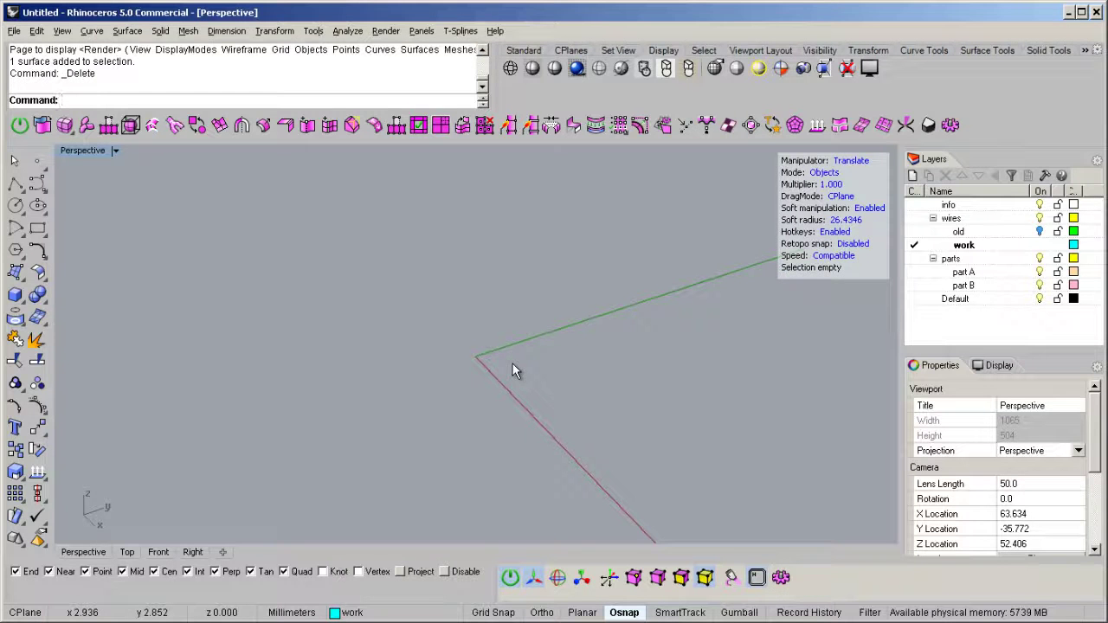
Create a smooth rectangular T-spline plane around the origin with two faces in X and two in Y.
middle_click(200, 362)
left_click(173, 488)
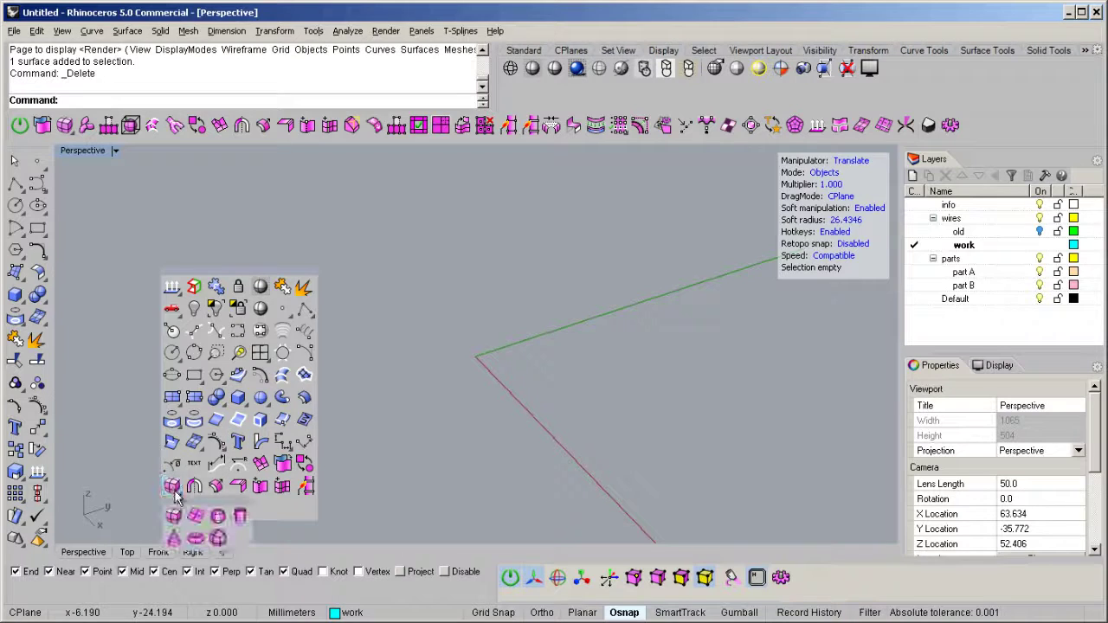
left_click(173, 517)
left_click(272, 359)
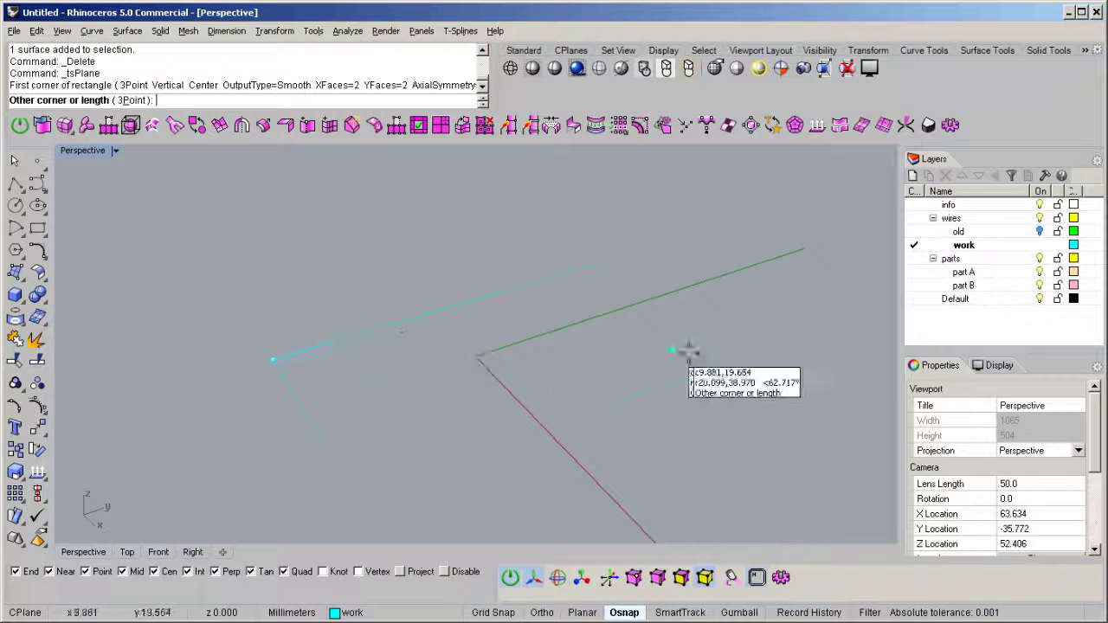
left_click(719, 356)
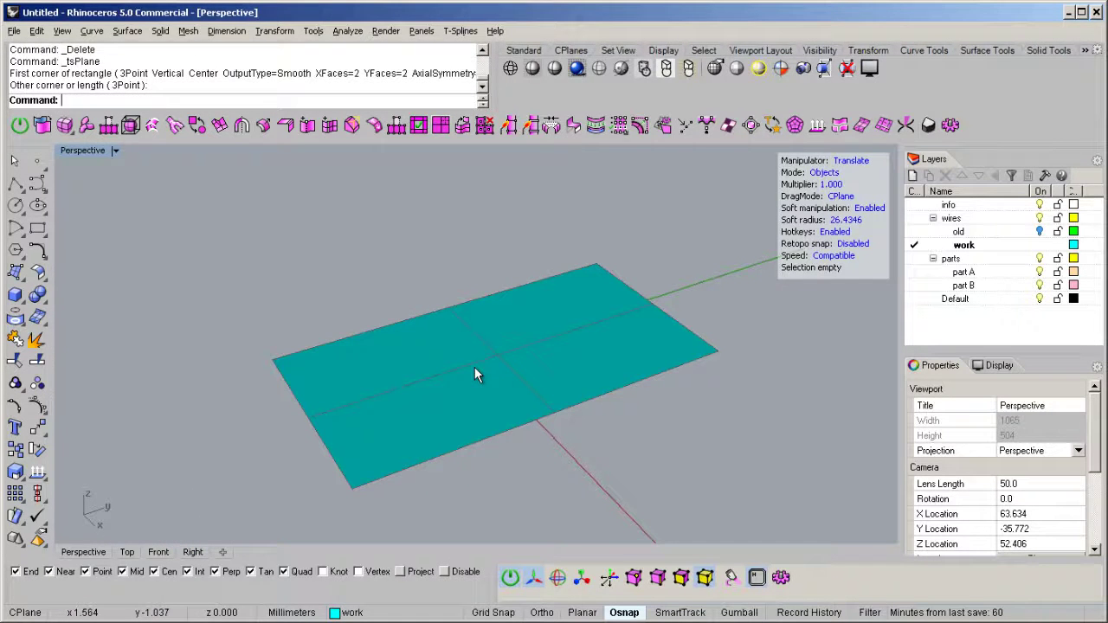
Select all faces and vertices of the T-spline plane and remove the creases from its corners.
key("d")
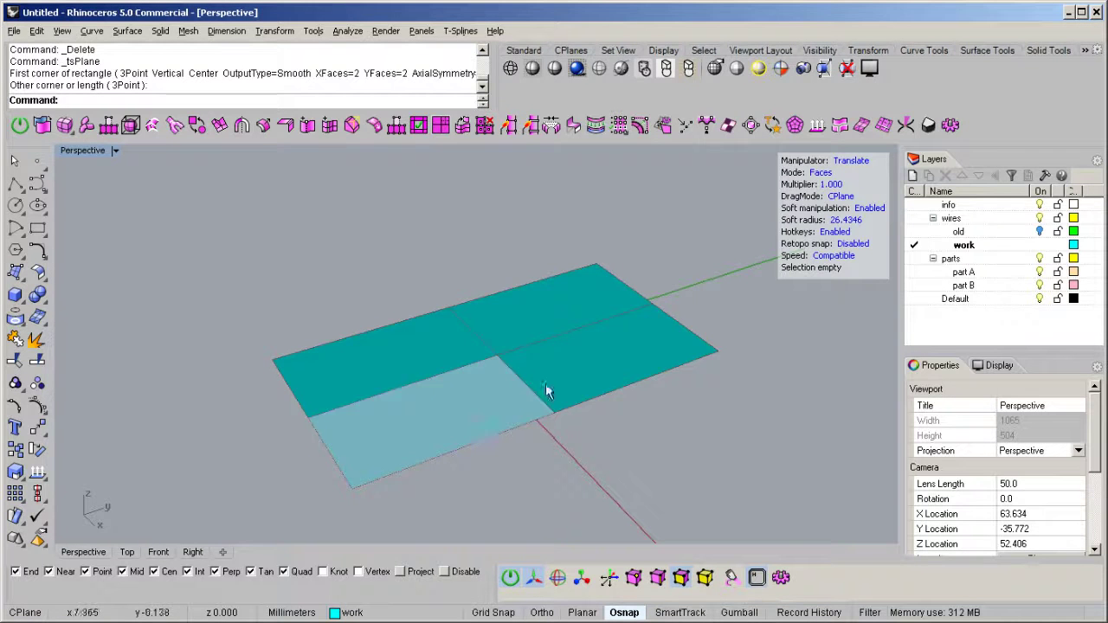
left_click_drag(233, 466, 233, 466)
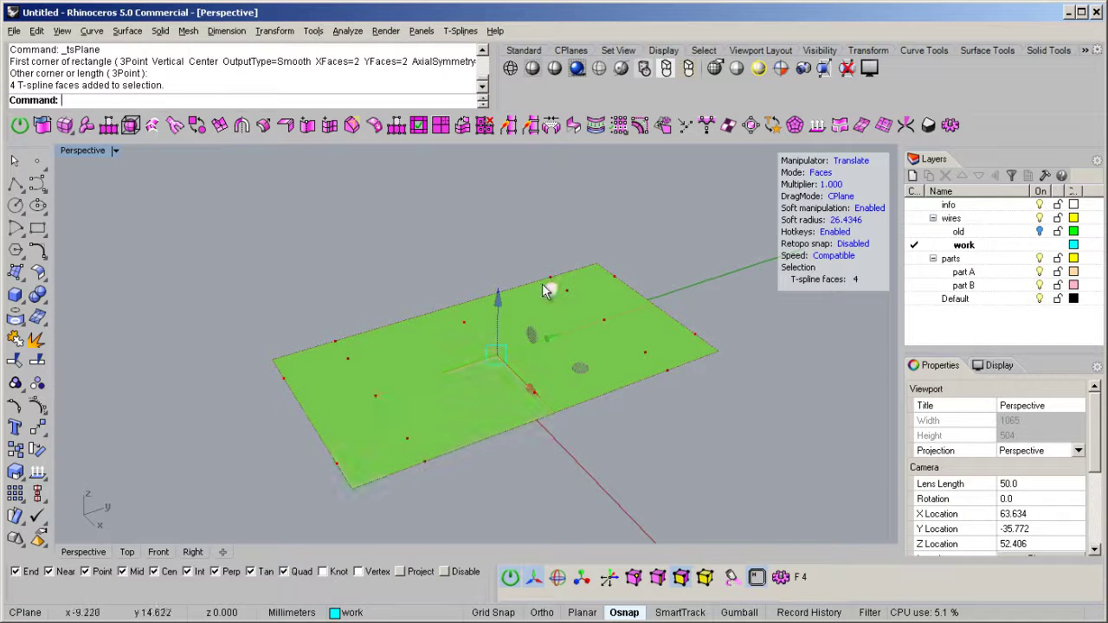
key("1")
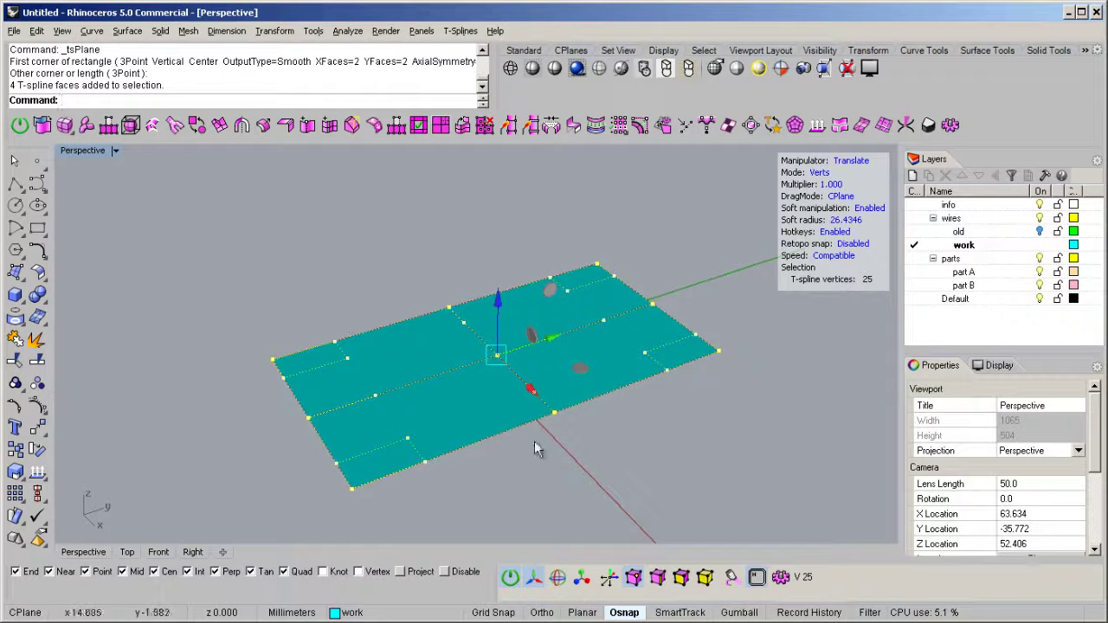
left_click_drag(179, 217, 892, 516)
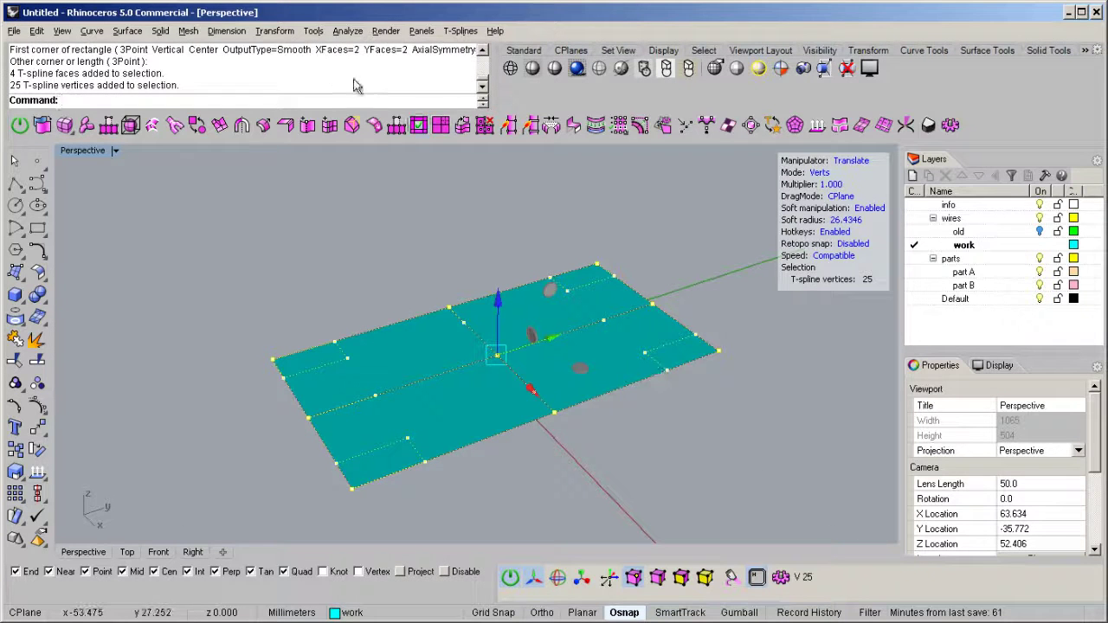
left_click(285, 126)
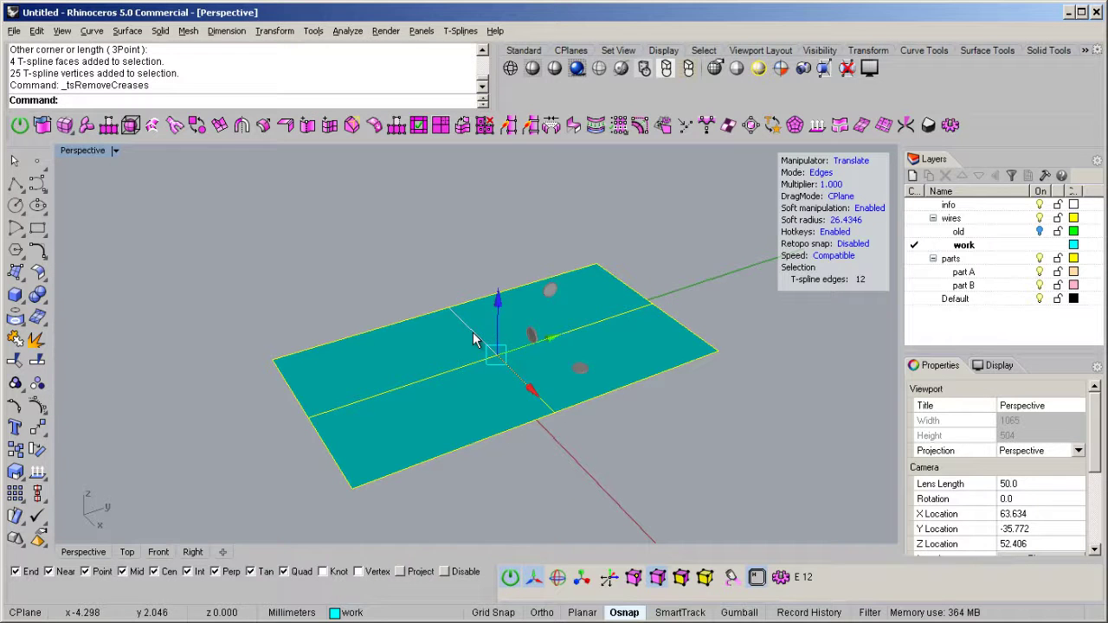
Subdivide all of the plane's faces with exact subdivision, then subdivide all the resulting faces once more.
key("d")
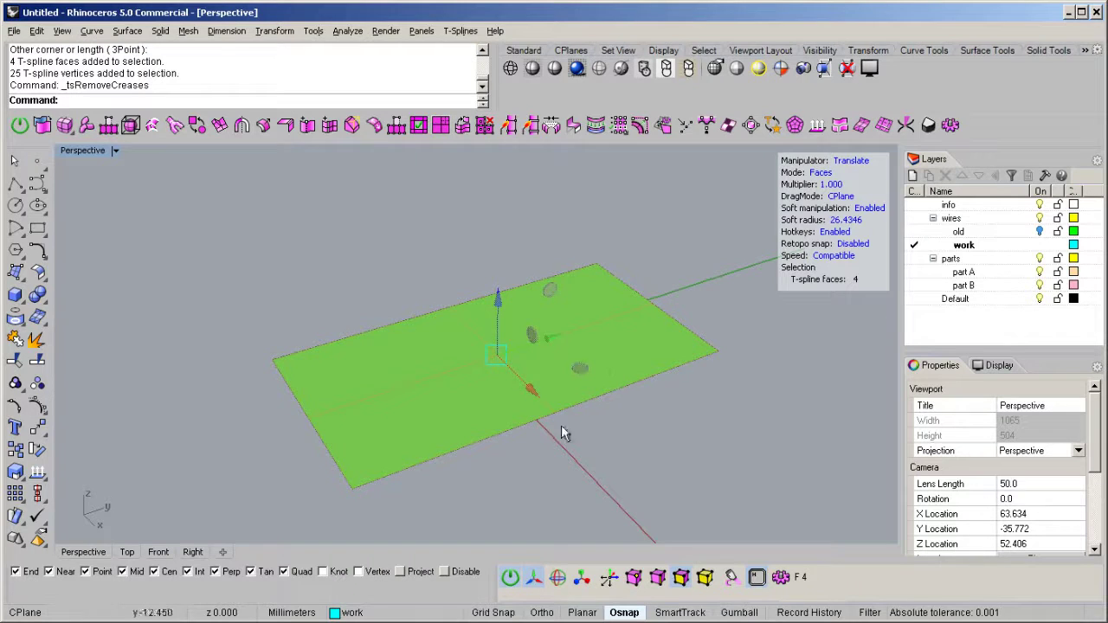
left_click(442, 127)
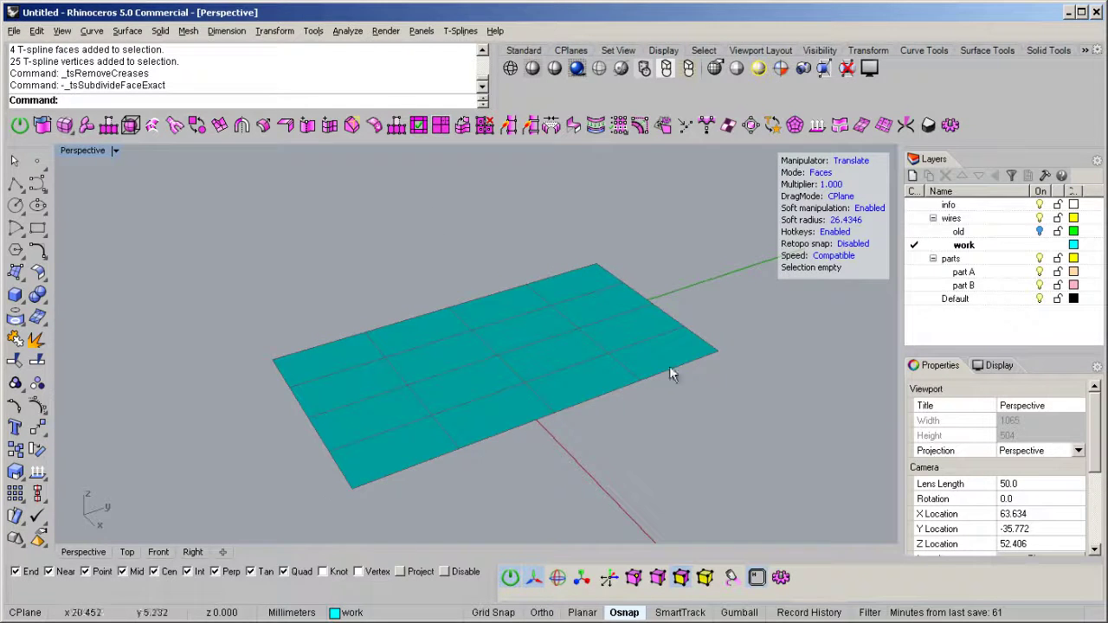
left_click_drag(729, 242, 106, 551)
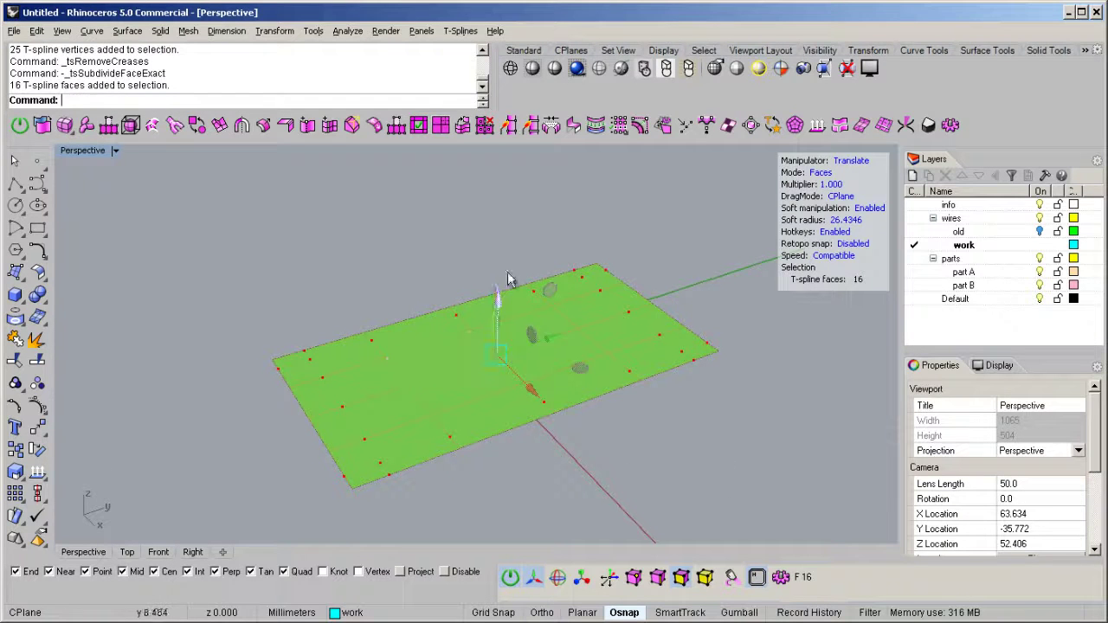
left_click(441, 127)
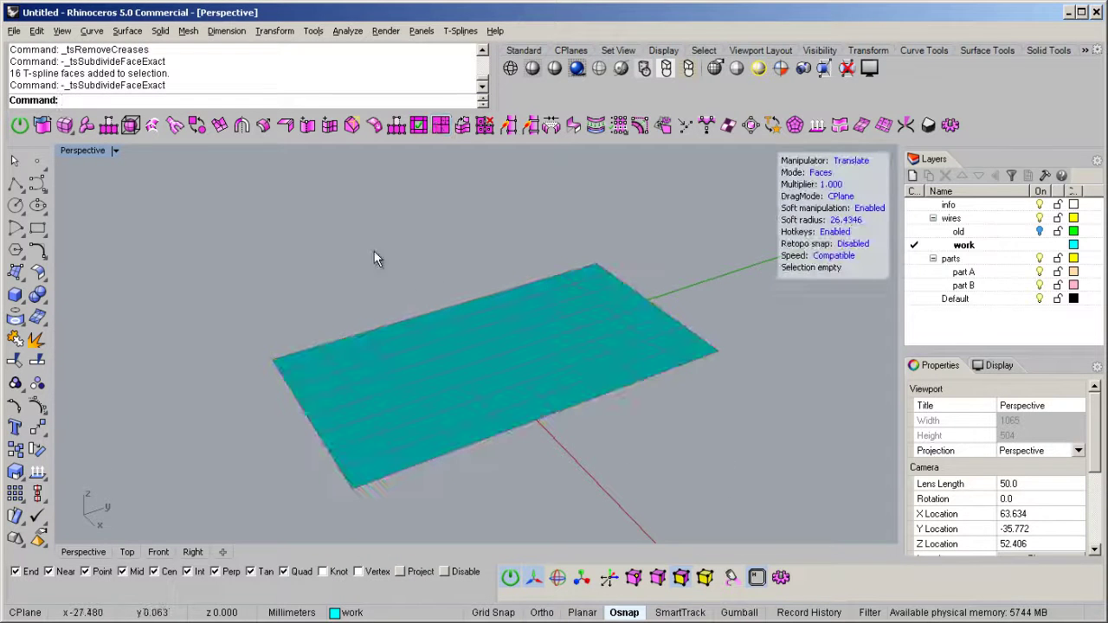
Select every vertex of the subdivided plane and remove the creases again.
key("f")
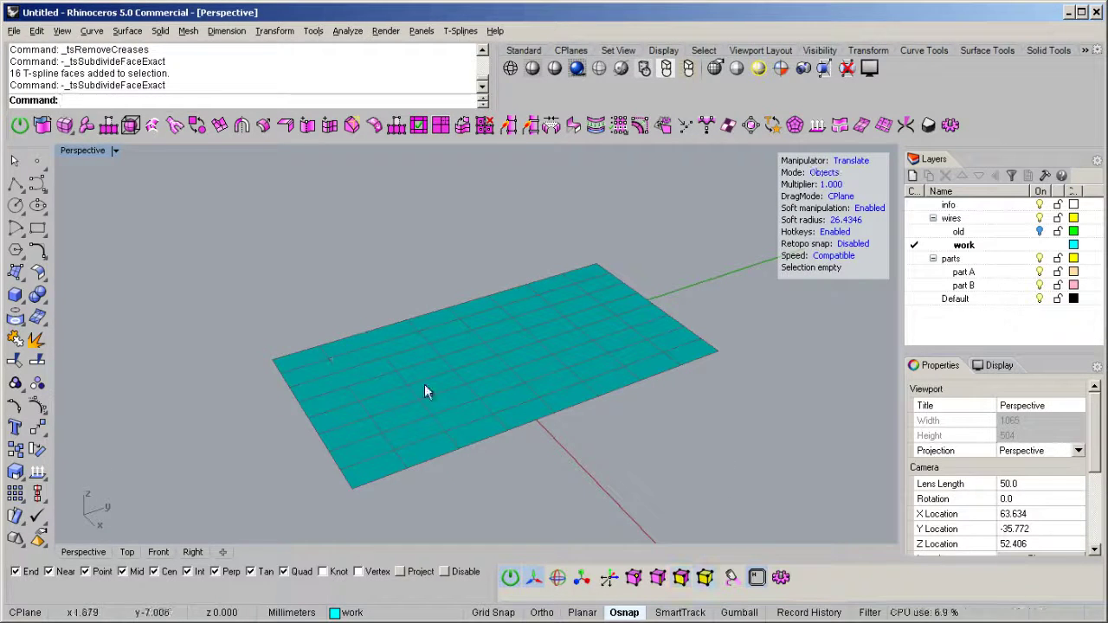
key("v")
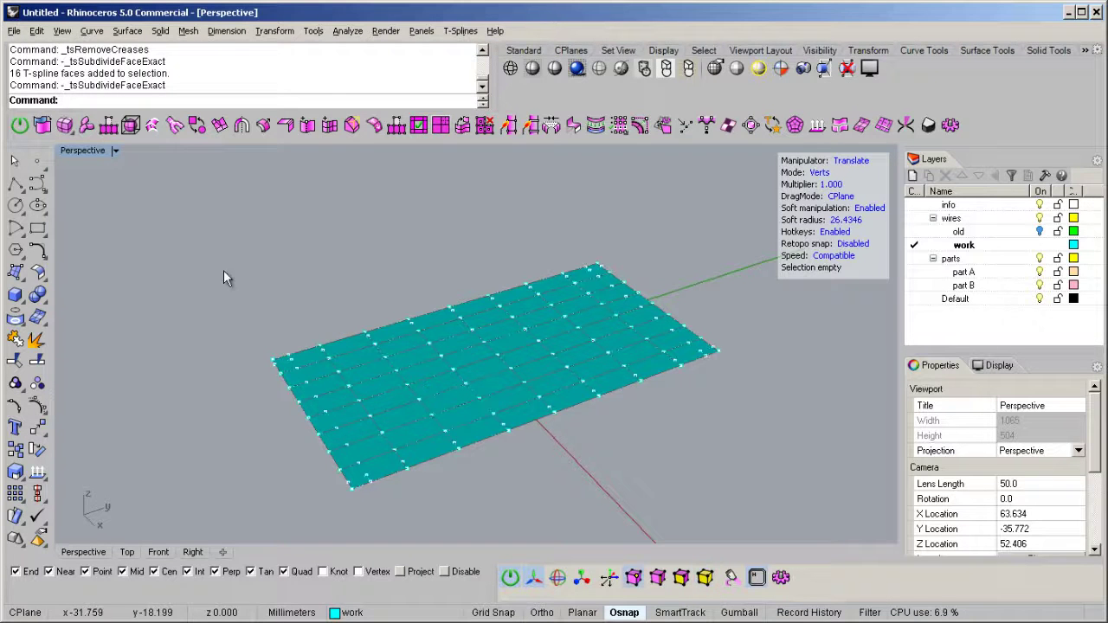
left_click_drag(180, 208, 854, 497)
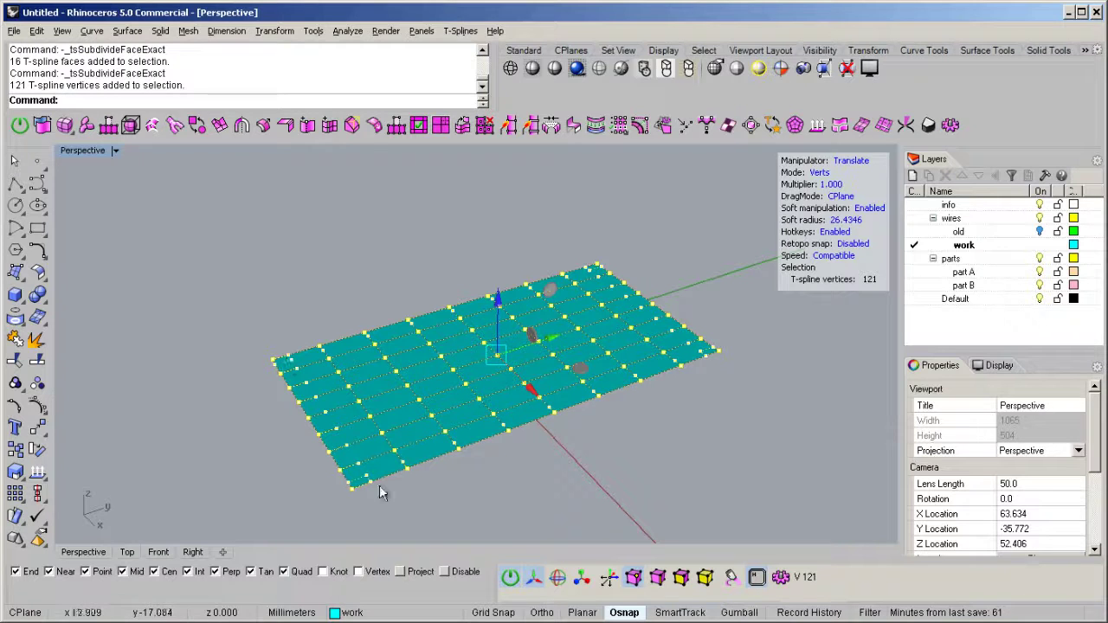
left_click(285, 125)
key("a")
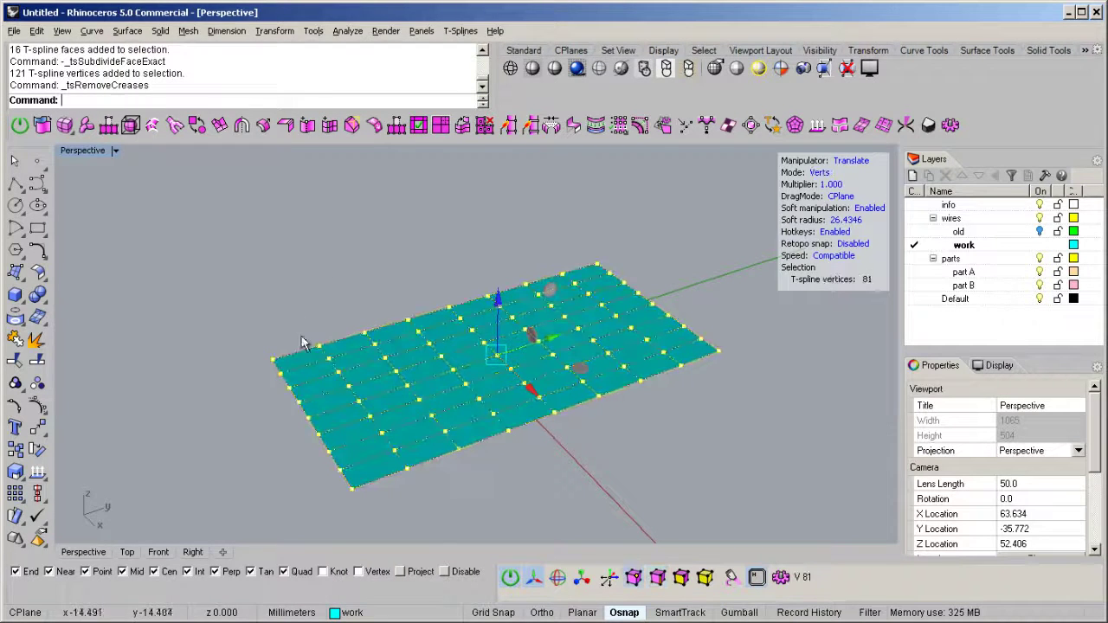
Configure the T-Splines UI options to show the Soft Manip Toggle and Soft Radius Edit Box in the docking window.
left_click(780, 577)
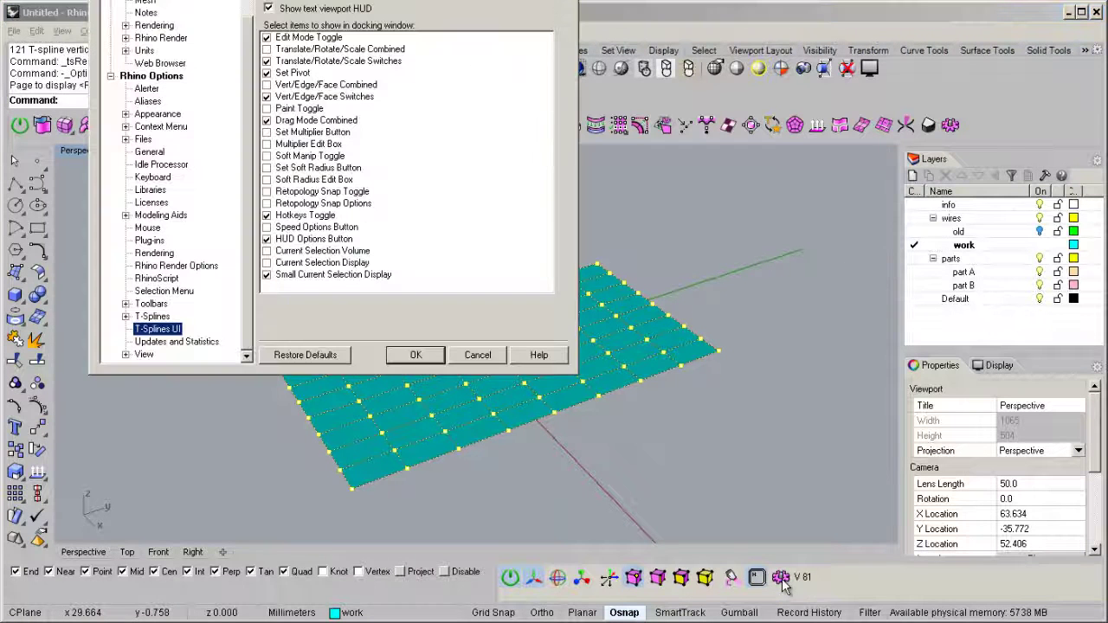
left_click(285, 159)
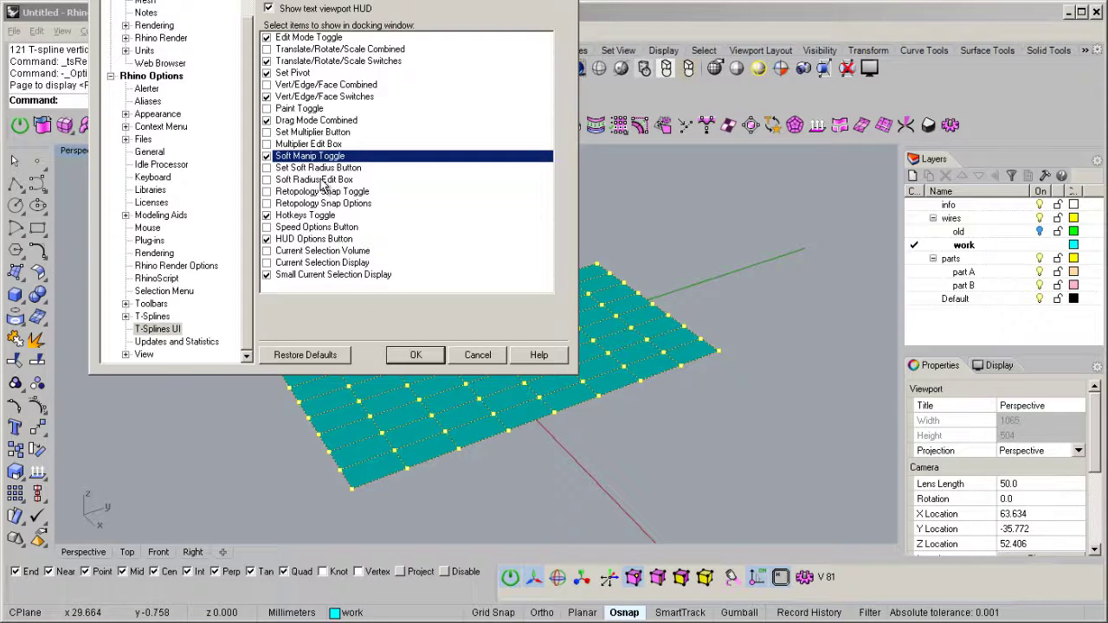
left_click(320, 180)
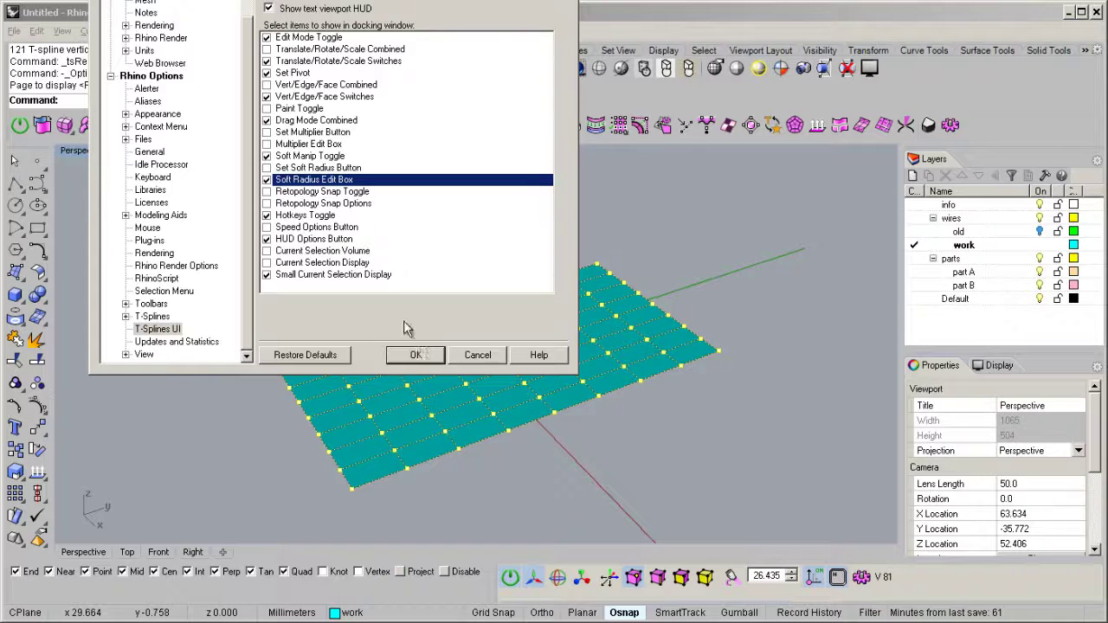
left_click(417, 357)
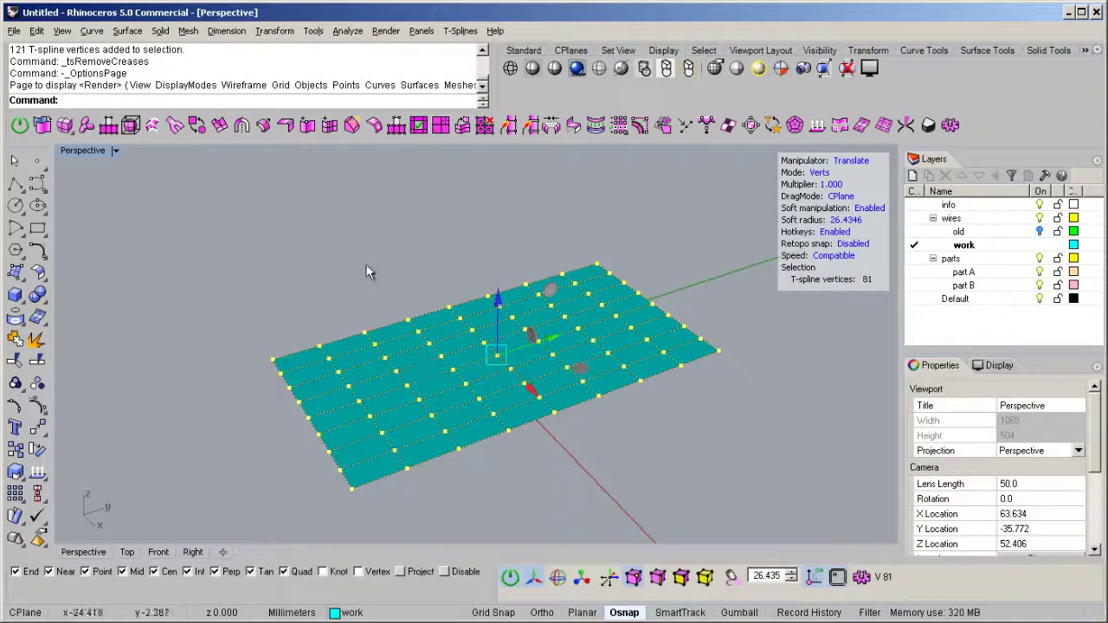
Clear the vertex selection and switch soft manipulation off and on several times, leaving it enabled.
left_click(358, 221)
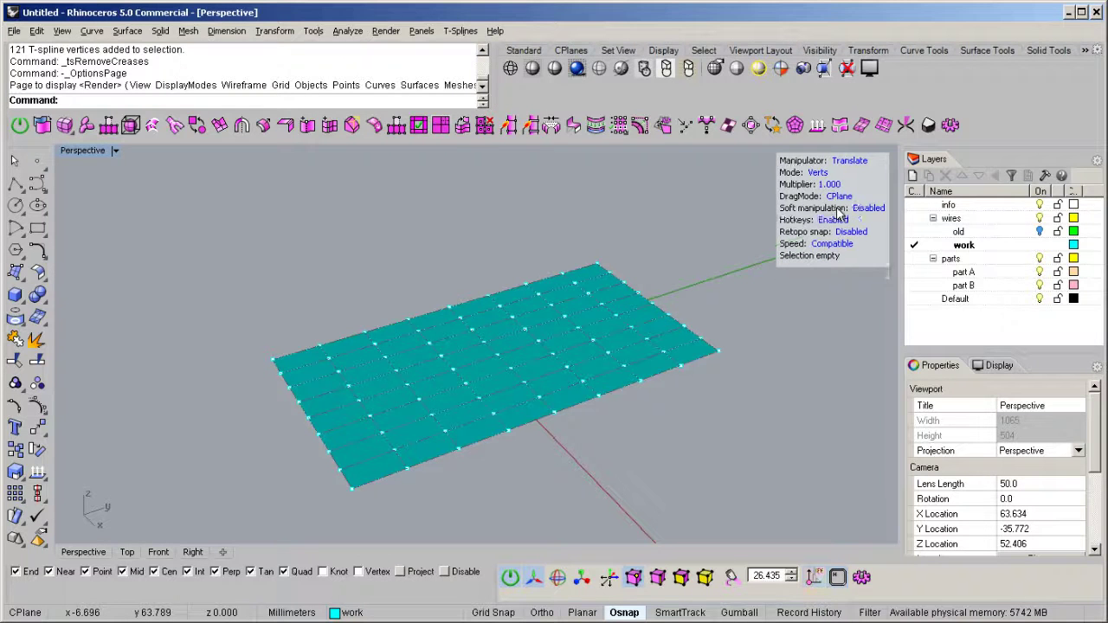
left_click(837, 208)
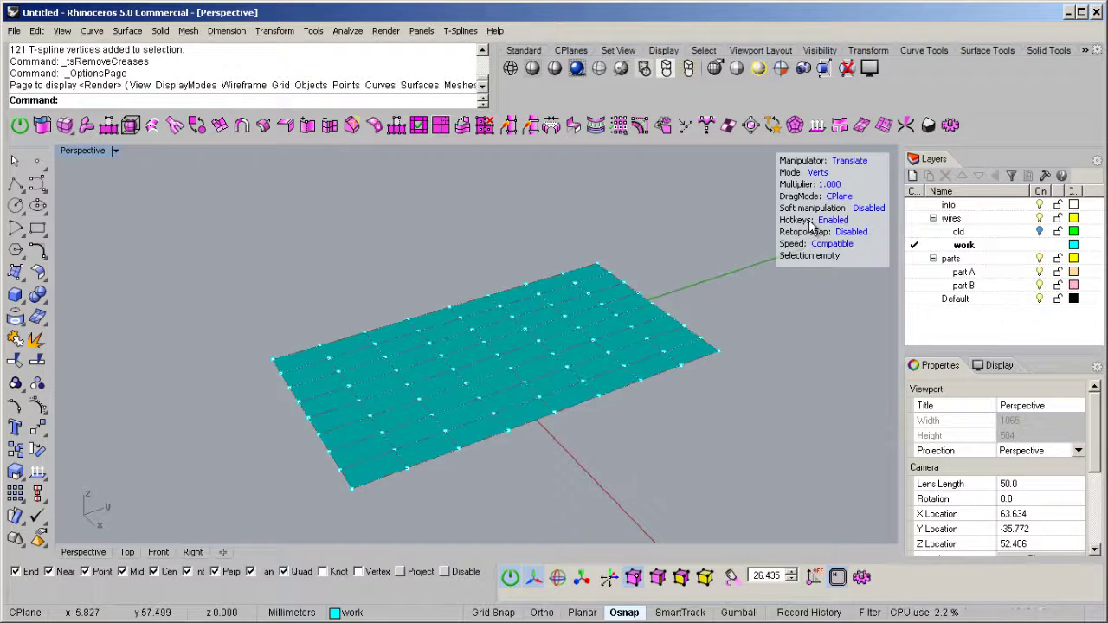
left_click(844, 209)
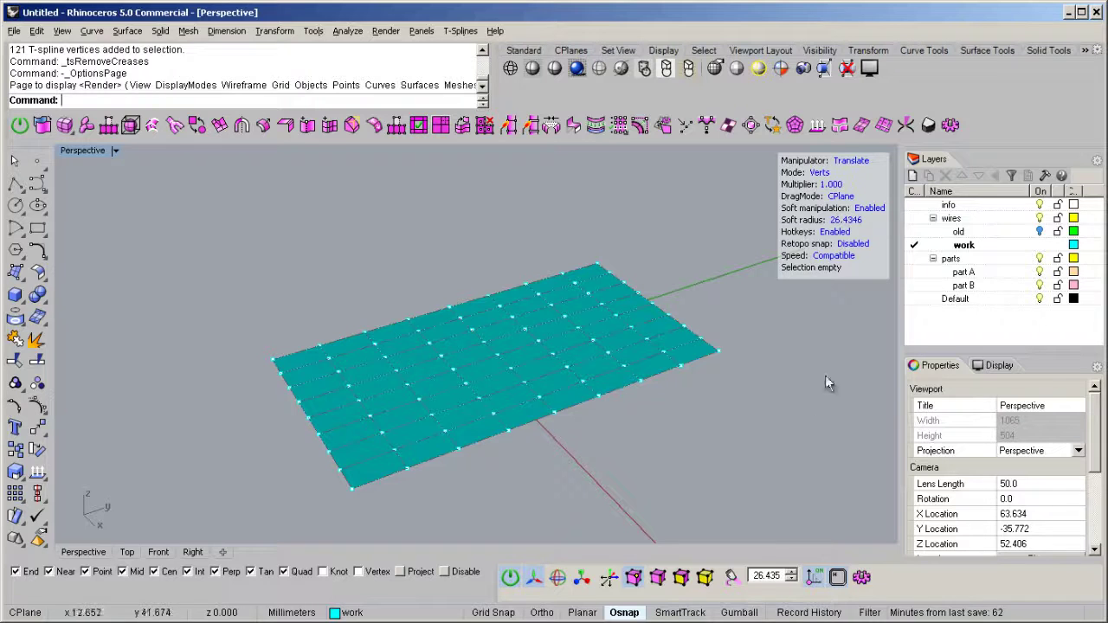
left_click(814, 577)
left_click(814, 577)
left_click(813, 577)
left_click(813, 578)
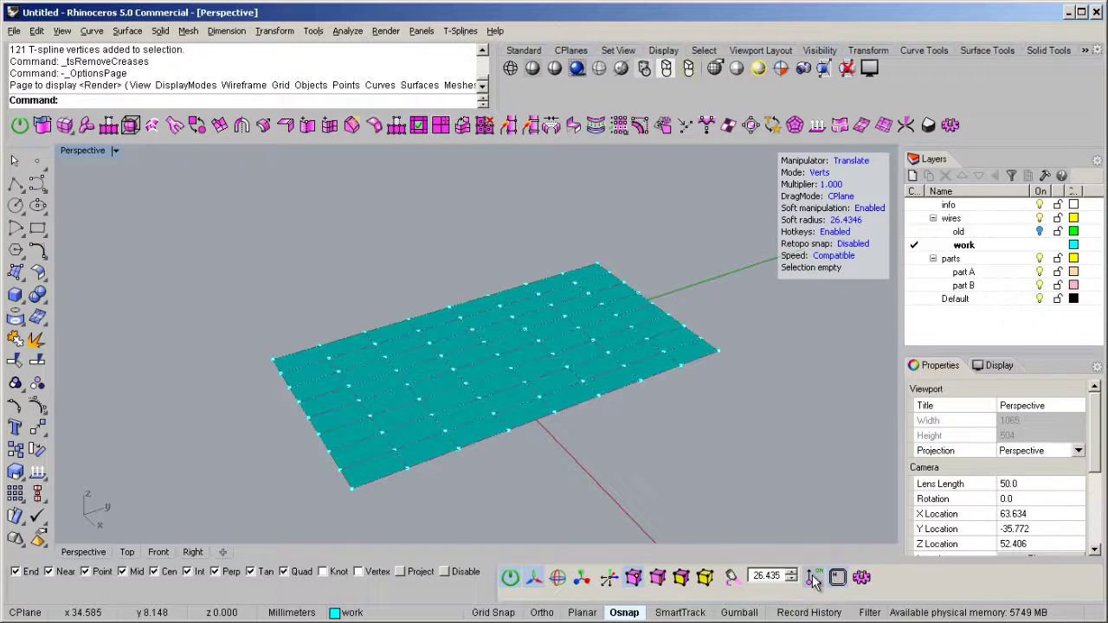
Set the soft manipulation radius to 10.
double_click(751, 576)
type("10")
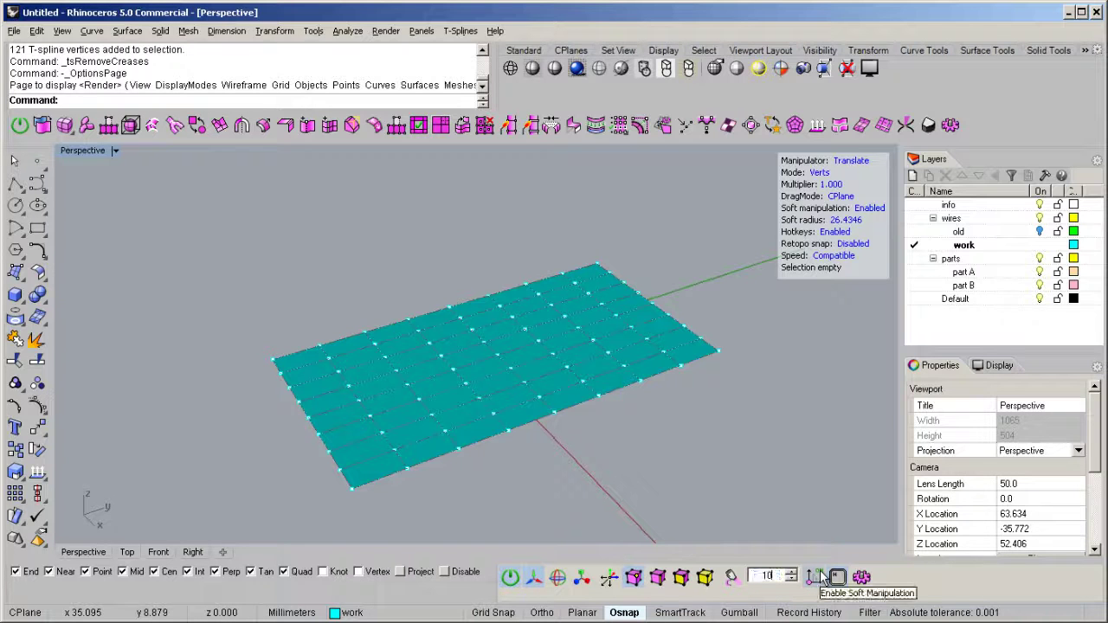
key("Return")
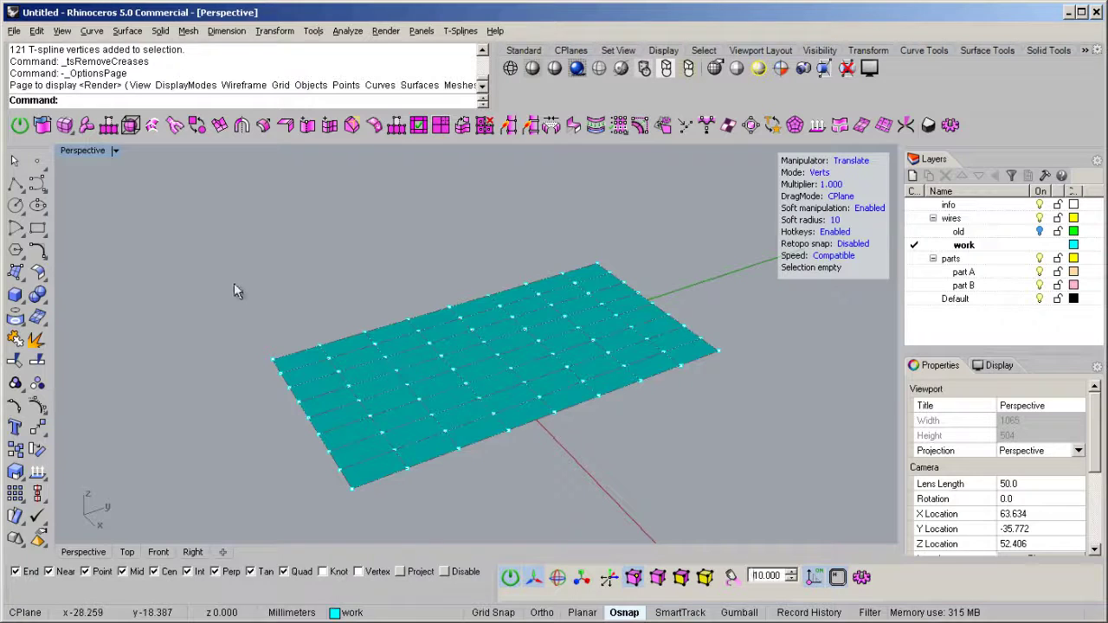
Raise the plane's far-left corner vertex vertically with the soft radius of 10, and undo the move.
left_click_drag(278, 373, 288, 373)
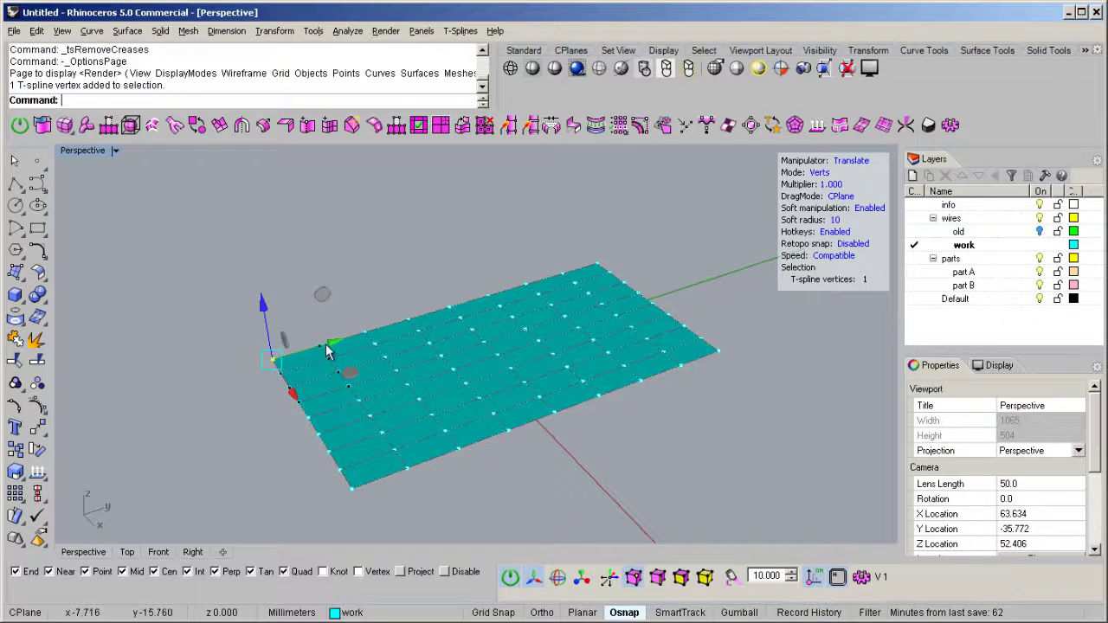
left_click_drag(264, 312, 262, 229)
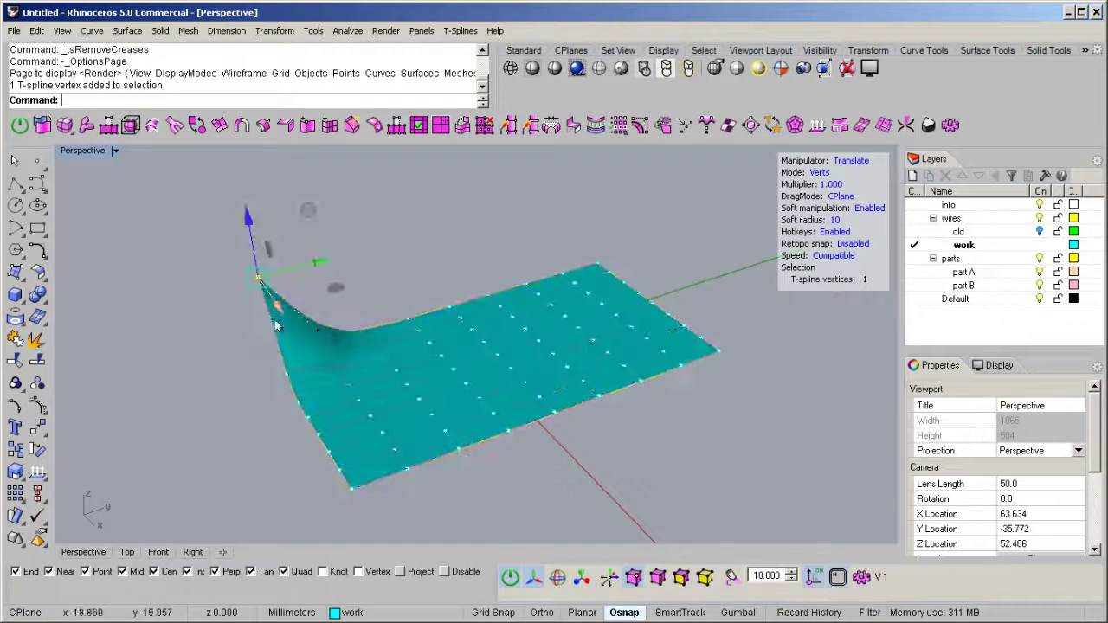
key("ctrl+z")
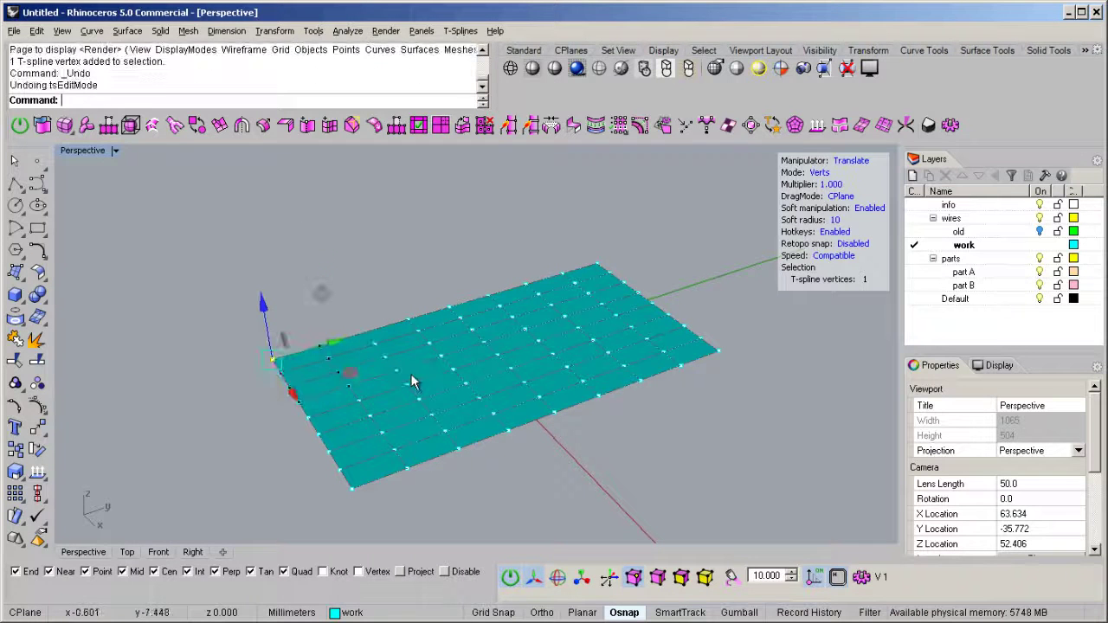
Select ten vertices around the plane's far-left corner, raise them vertically with soft manipulation, and undo the move.
left_click_drag(192, 252, 388, 400)
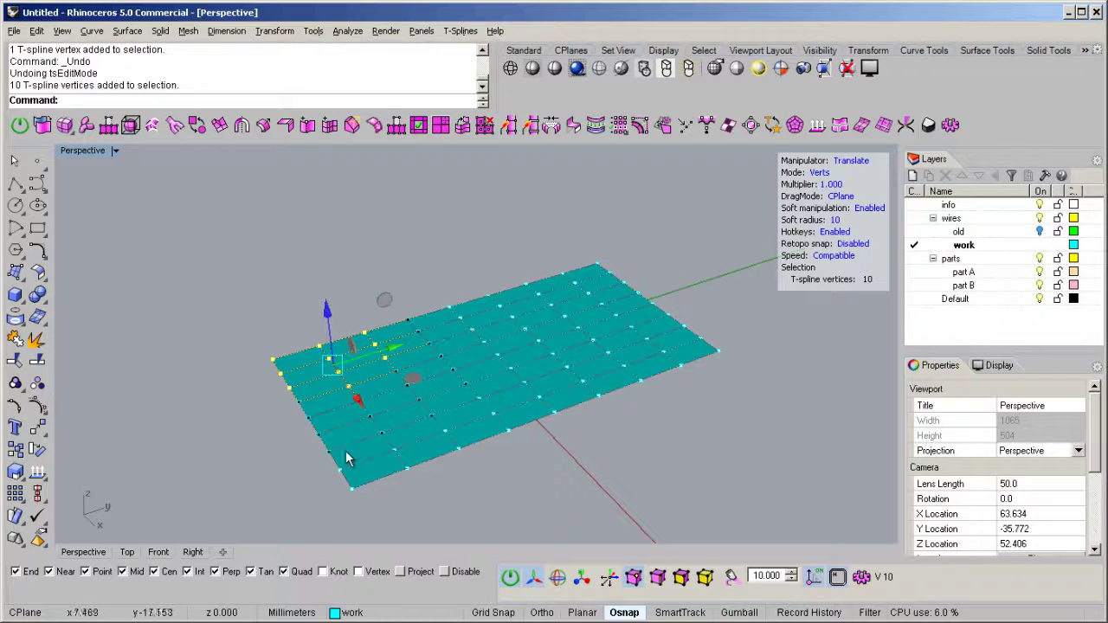
left_click_drag(339, 340, 315, 242)
key("ctrl+z")
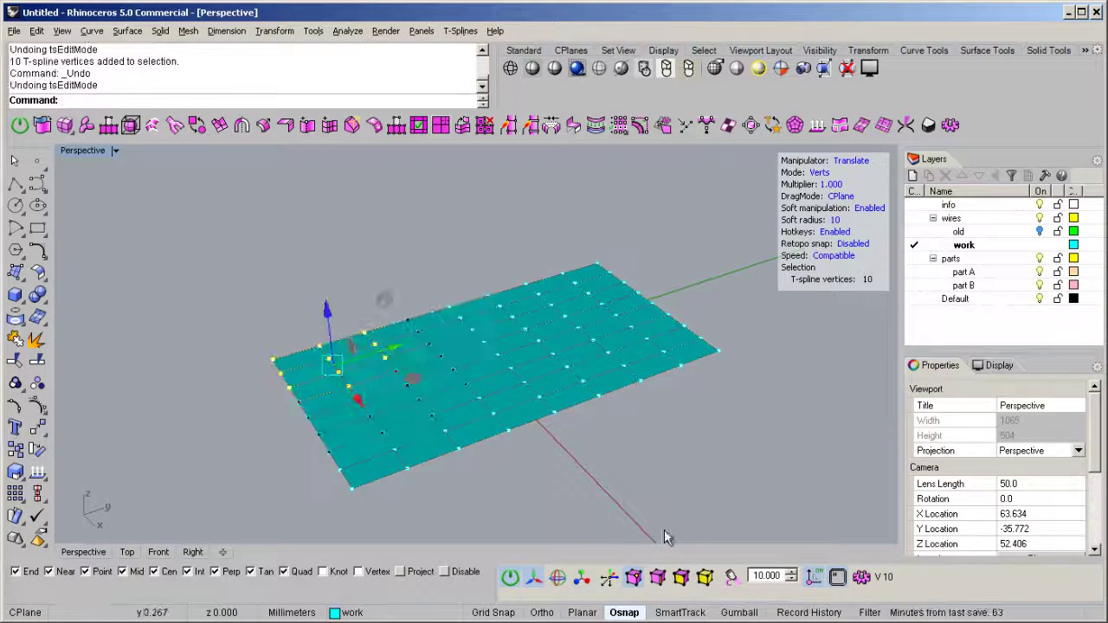
Clear the vertex selection and set the soft manipulation radius to 30.
left_click(716, 483)
double_click(758, 575)
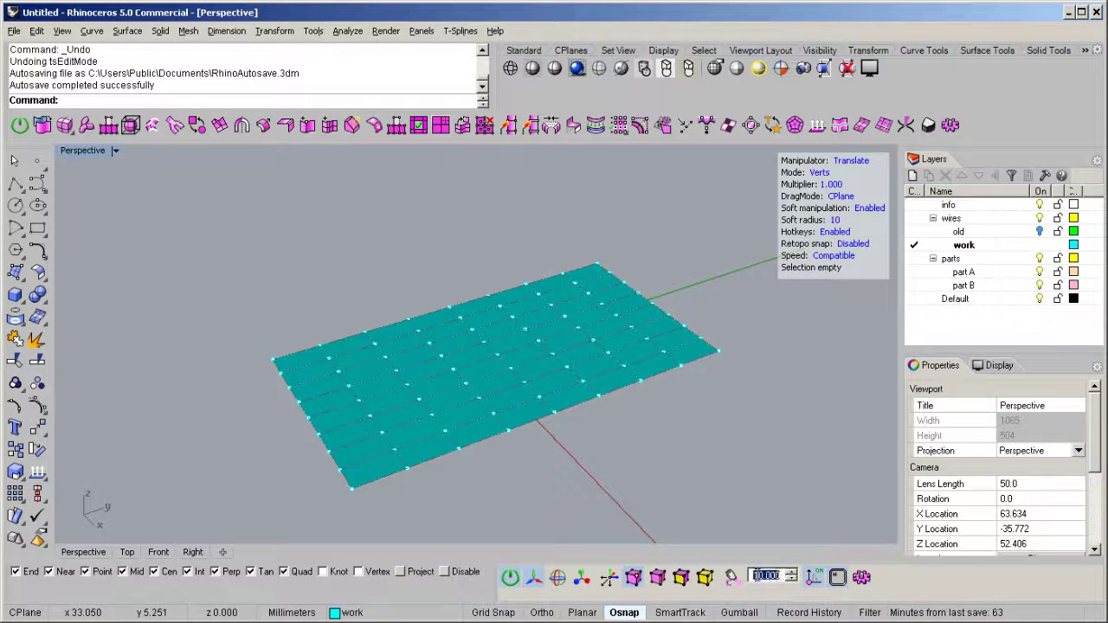
type("30")
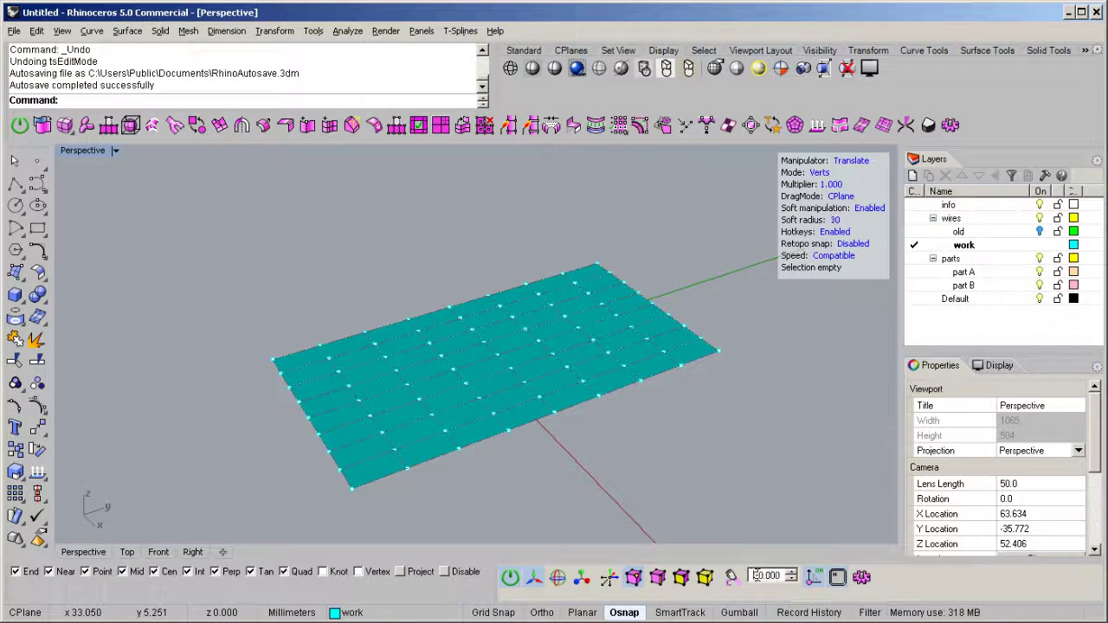
Select five vertices at the far-left corner, pull them up with the soft radius of 30, and undo the move.
left_click_drag(221, 307, 346, 379)
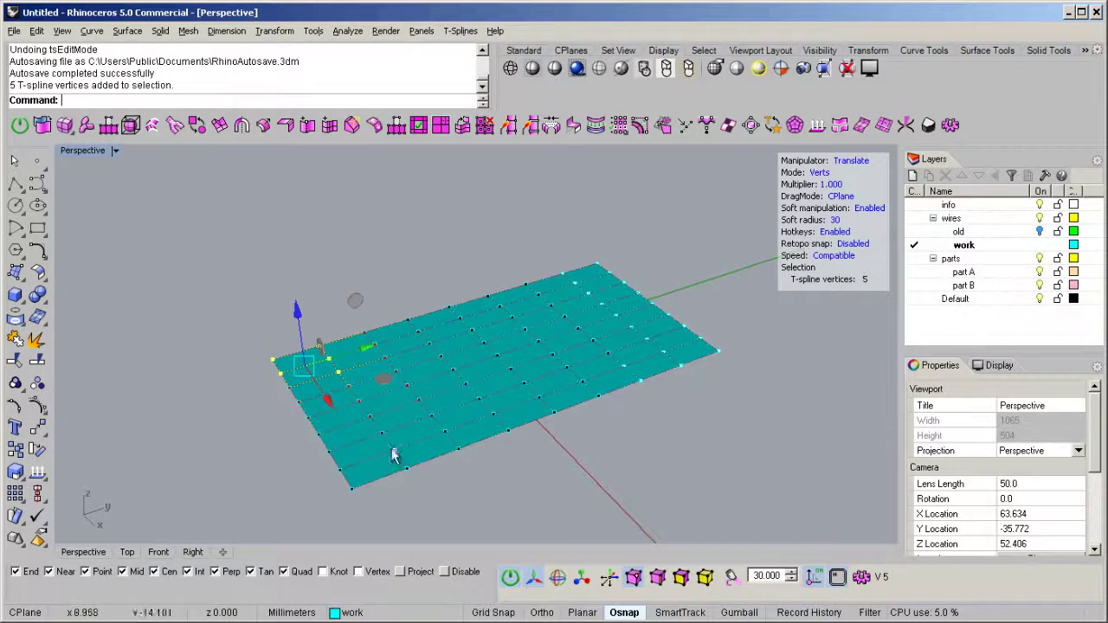
left_click_drag(301, 316, 315, 175)
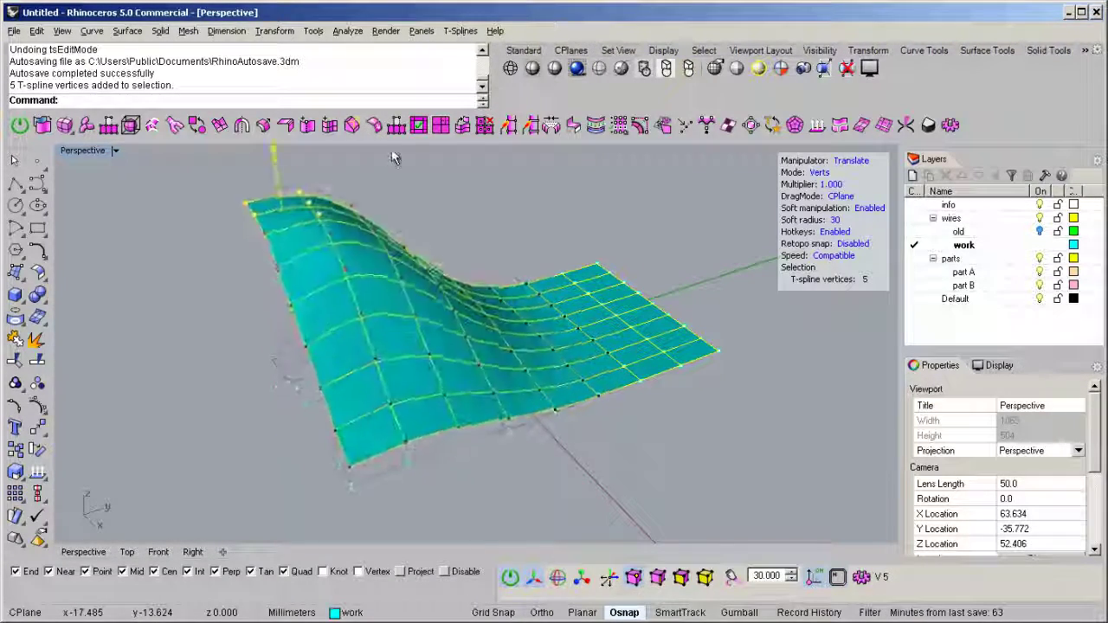
key("ctrl+z")
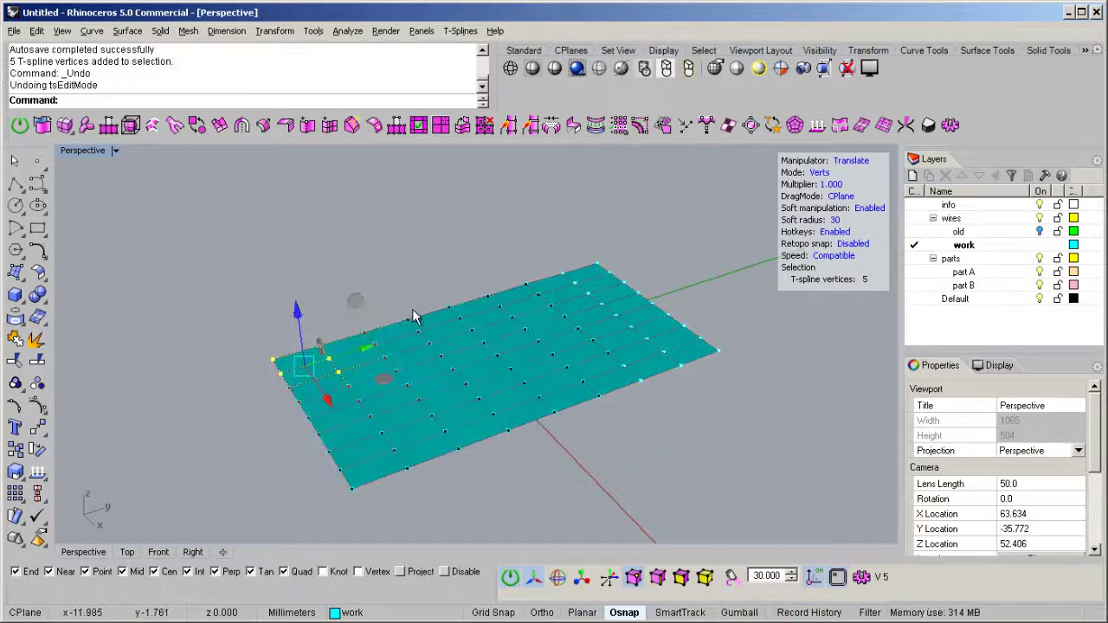
Switch to edge editing and select the full crosswise edge loop three columns in from the plane's left end.
key("alt+2")
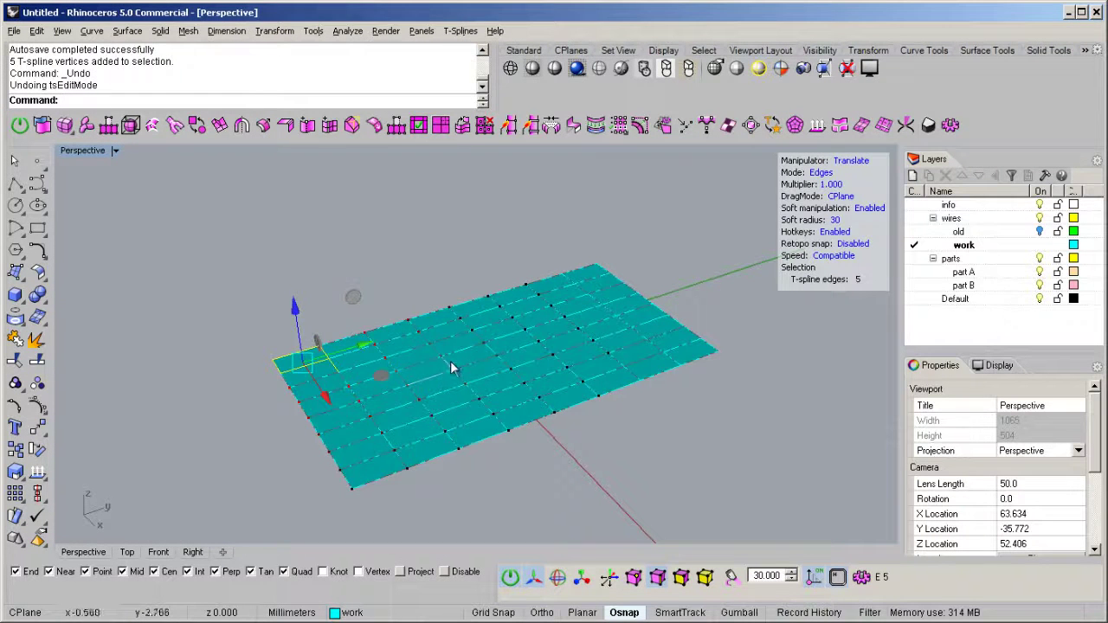
left_click(450, 361)
left_click(507, 433, "shift")
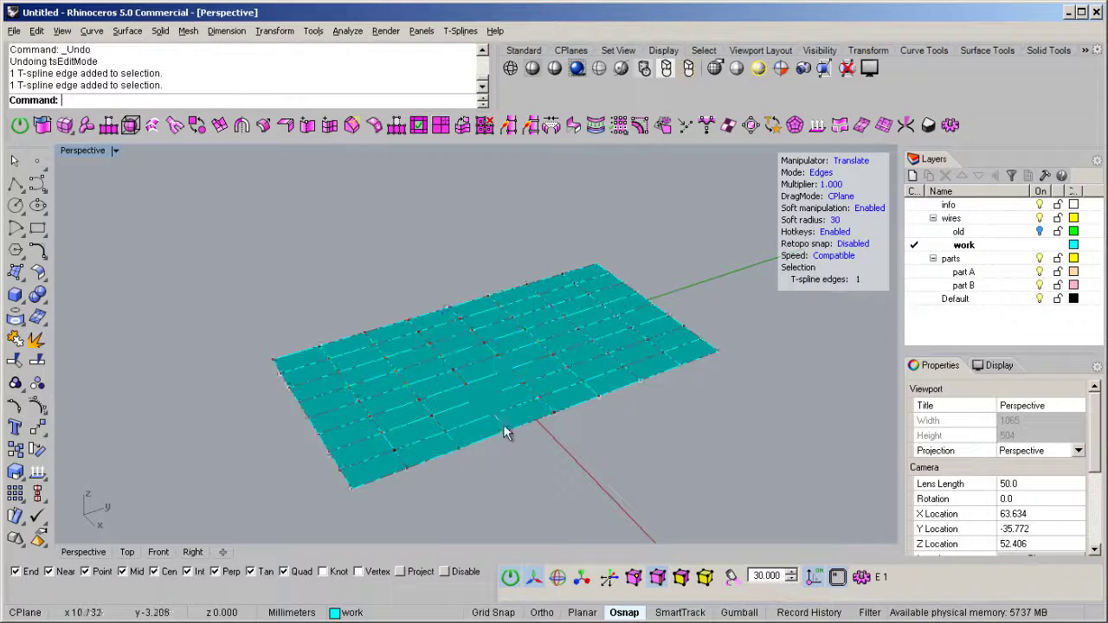
left_click(482, 414, "shift")
key("l")
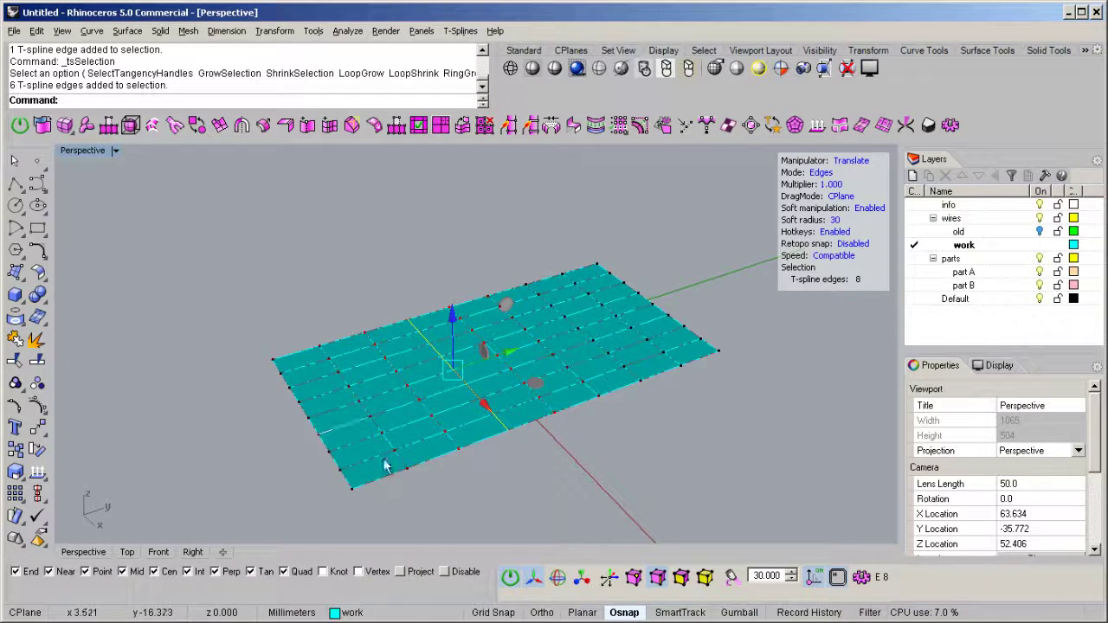
Clear the edge selection and set the soft manipulation radius to 15.
left_click(663, 510)
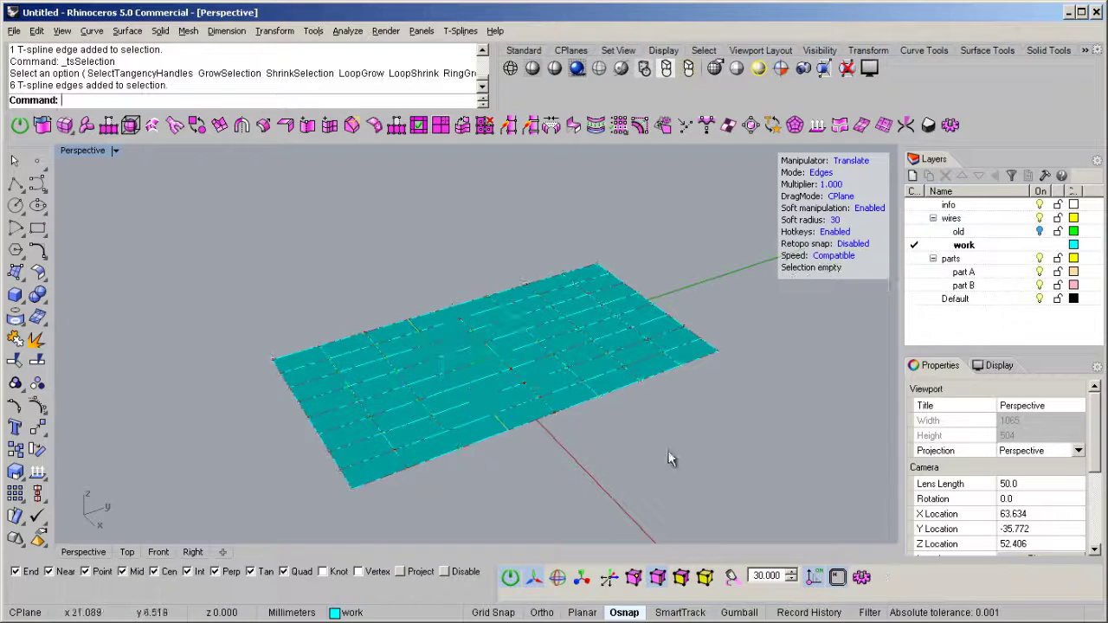
double_click(775, 575)
type("15")
key("Return")
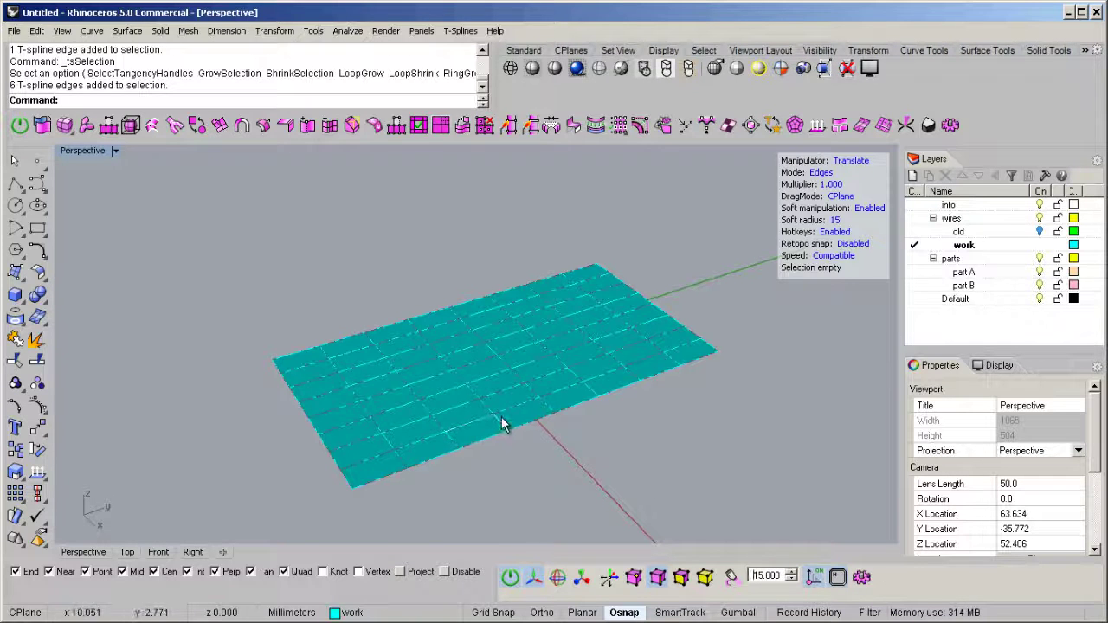
Select the crosswise edge loop three columns in, raise it vertically with the soft radius of 15, and undo the move.
left_click(502, 416)
double_click(481, 404)
left_click_drag(457, 312, 420, 186)
key("ctrl+z")
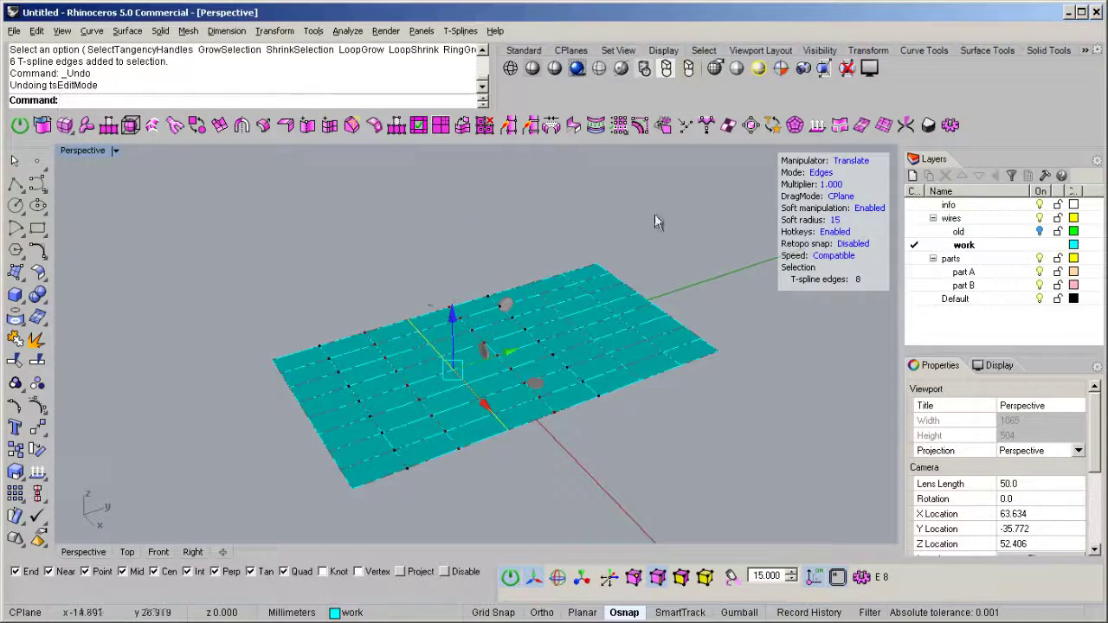
Select the whole T-spline plane in object mode and delete it.
left_click(532, 362)
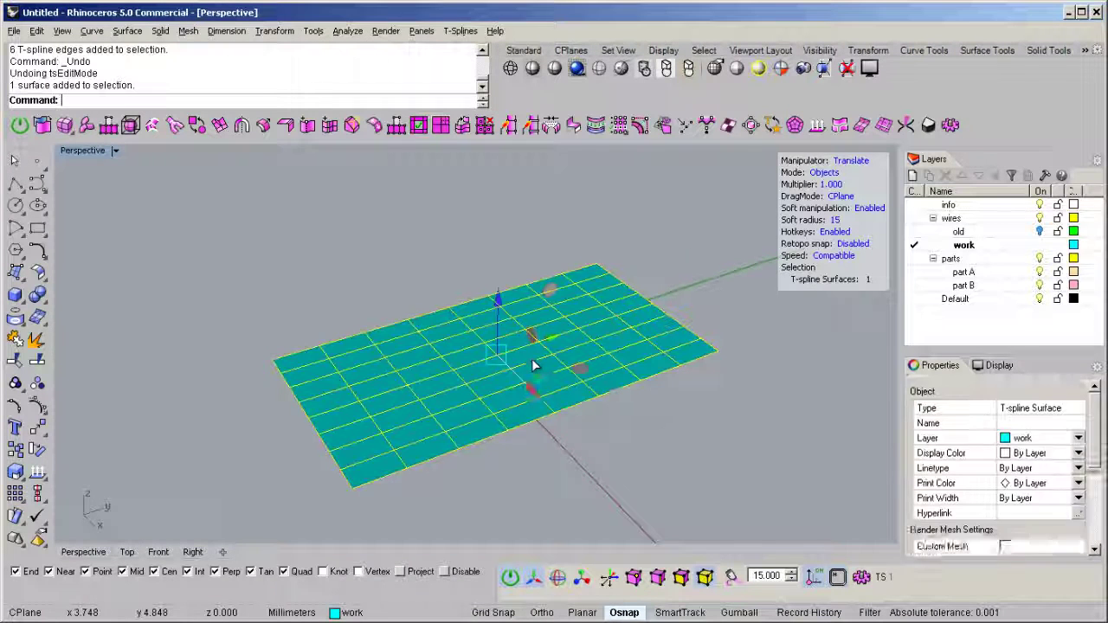
right_click_drag(540, 401, 498, 377)
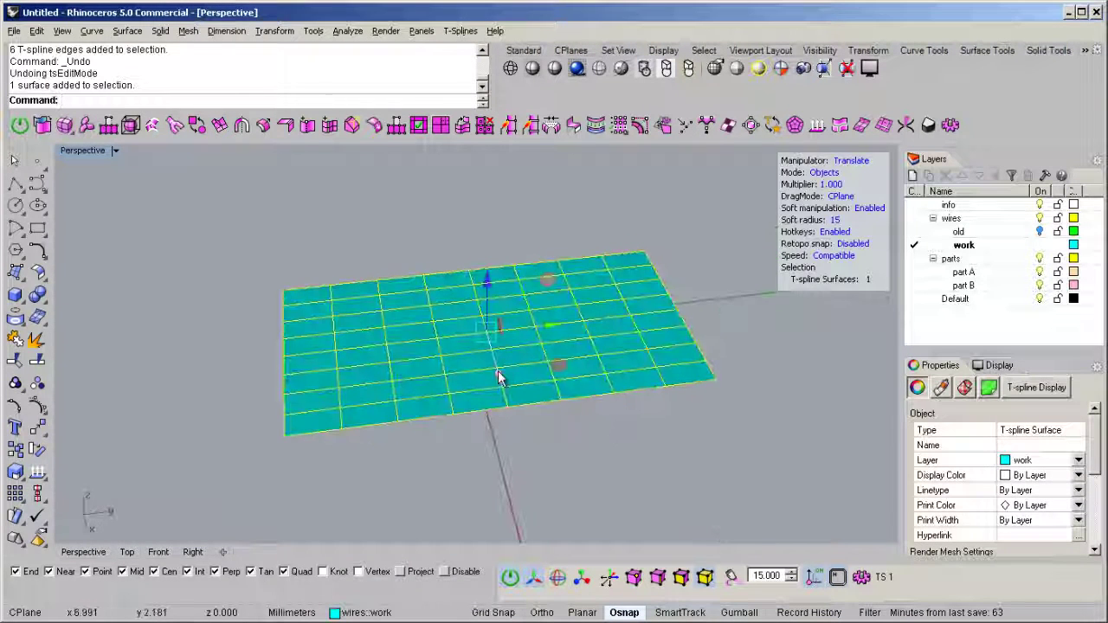
key("Delete")
right_click_drag(421, 265, 512, 337)
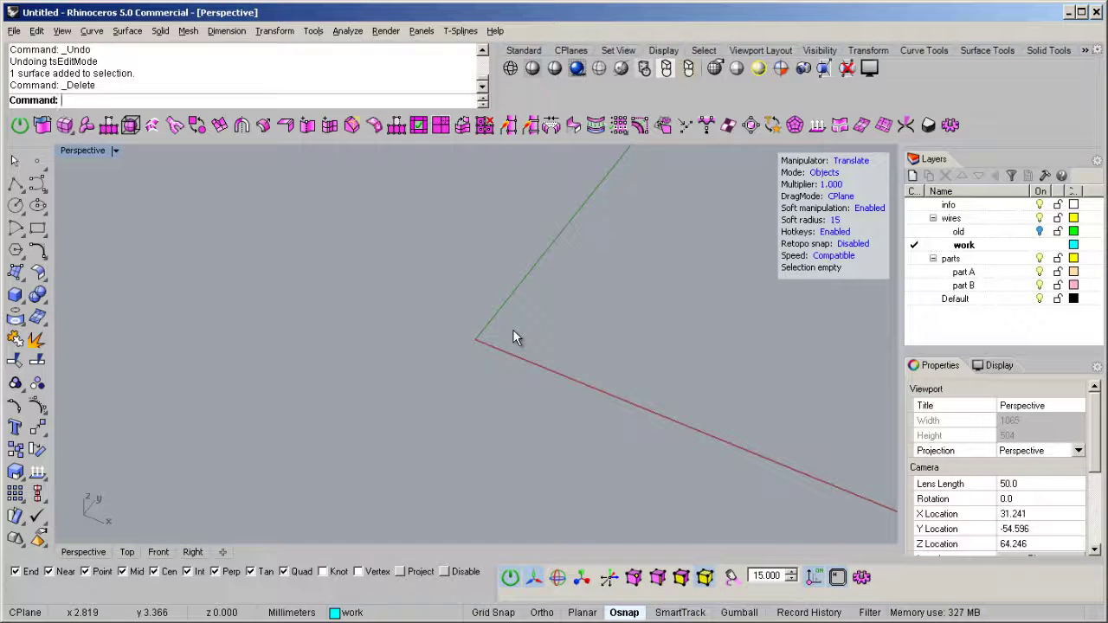